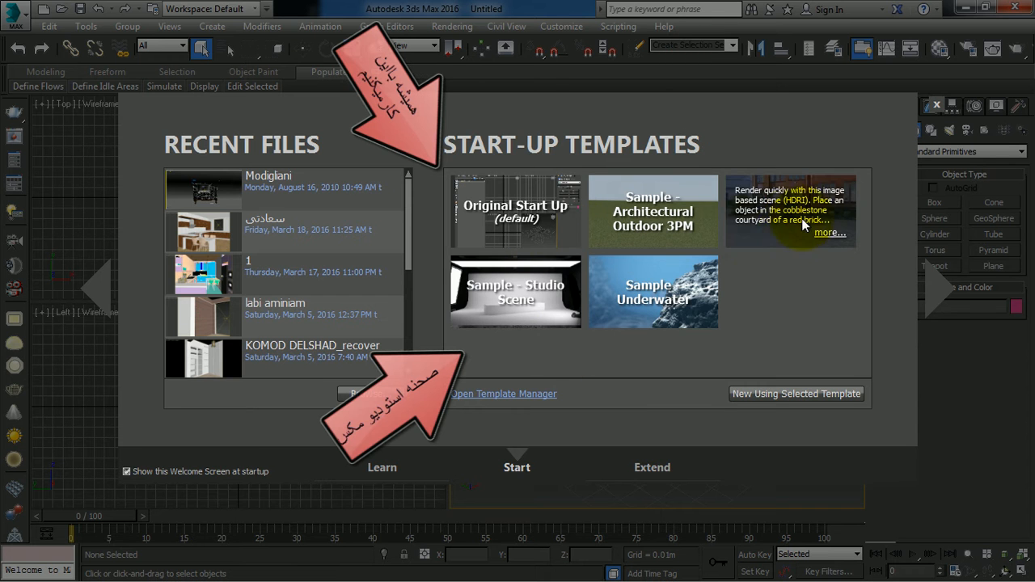
Start a scene from the Original Start Up template and maximize the Perspective viewport
left_click(540, 205)
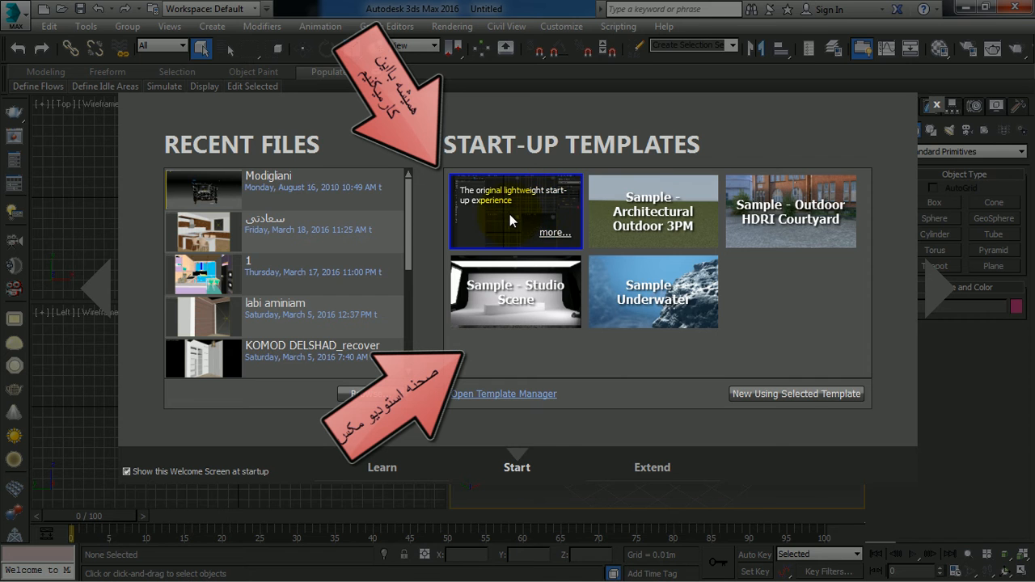
double_click(509, 215)
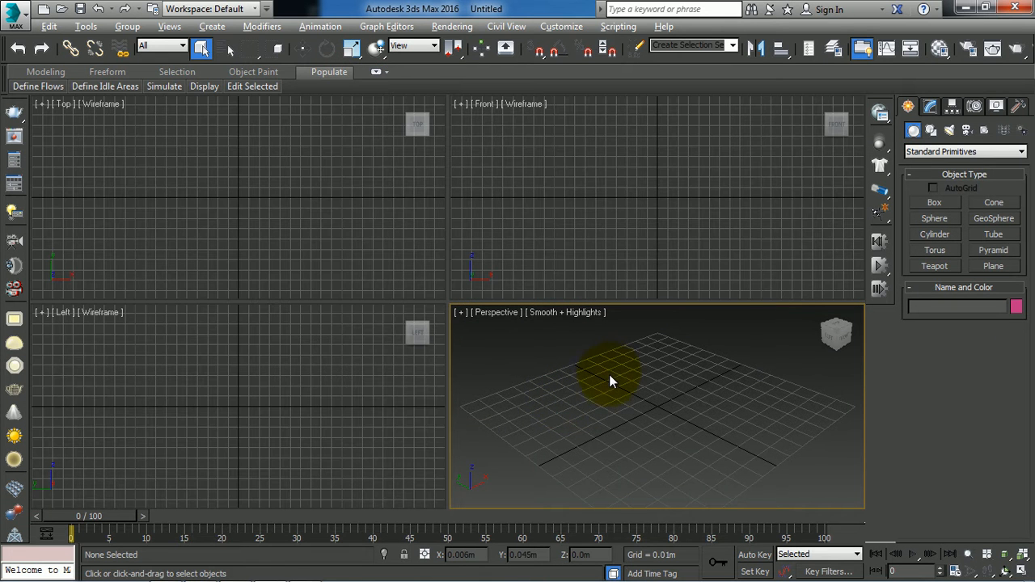
key("alt+w")
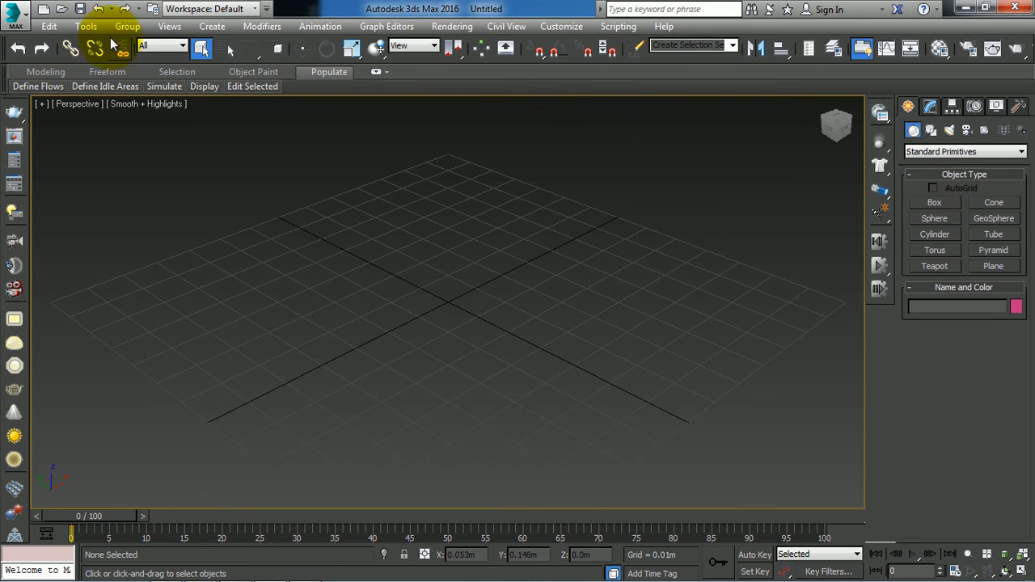
Create a box about 0.041 by 0.037 m and 0.03 m high on the grid, and increase its length to about 0.053 m
left_click(936, 202)
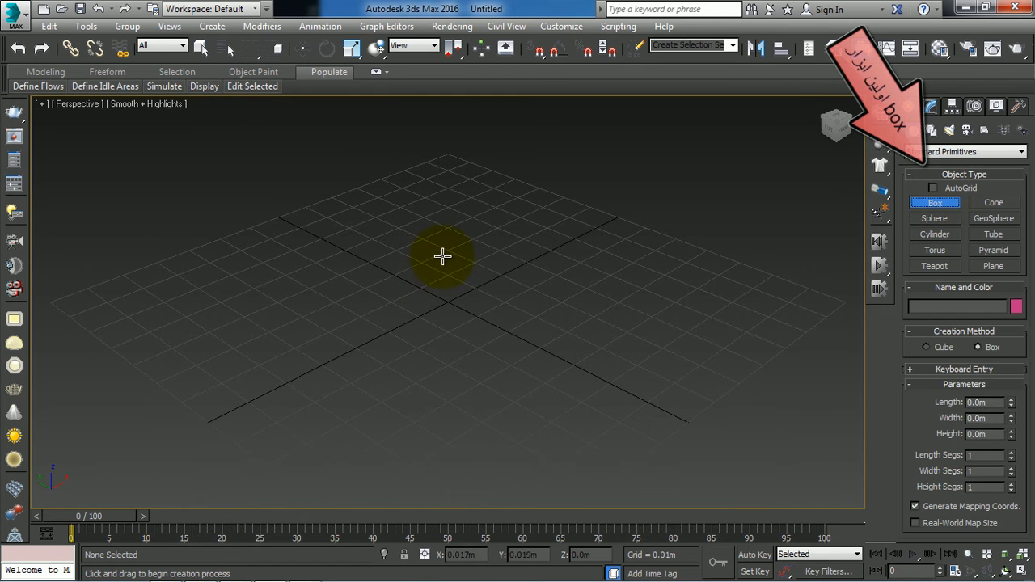
mouse_move(445, 251)
left_mouse_down()
mouse_move(445, 337)
mouse_move(453, 363)
mouse_move(461, 358)
left_mouse_up()
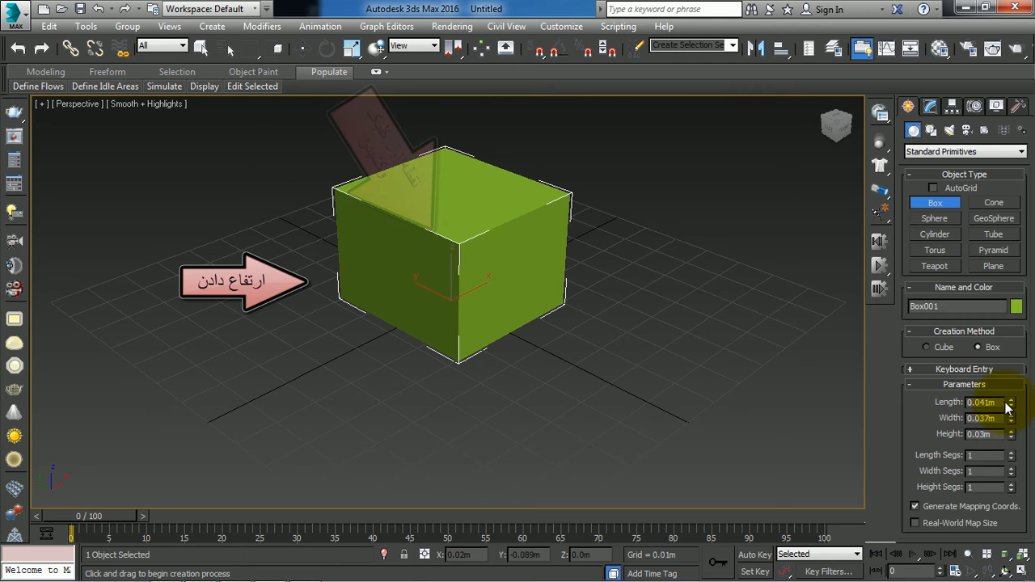
mouse_move(1009, 402)
left_mouse_down()
mouse_move(1007, 343)
mouse_move(1009, 408)
mouse_move(1020, 344)
mouse_move(1021, 389)
left_mouse_up()
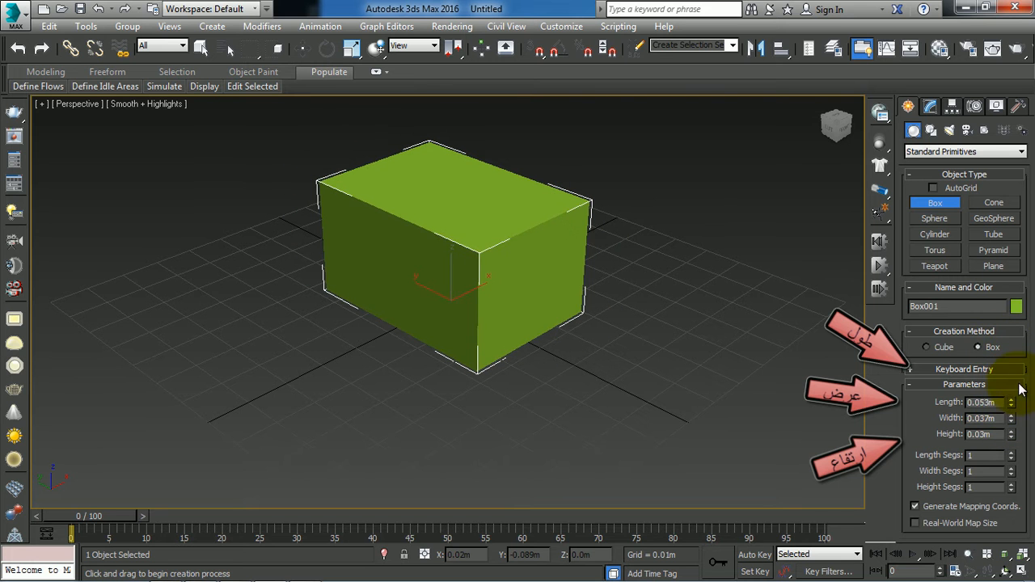
Set the box's length to 0.02 m and its width to 0.08 m
left_click(992, 419)
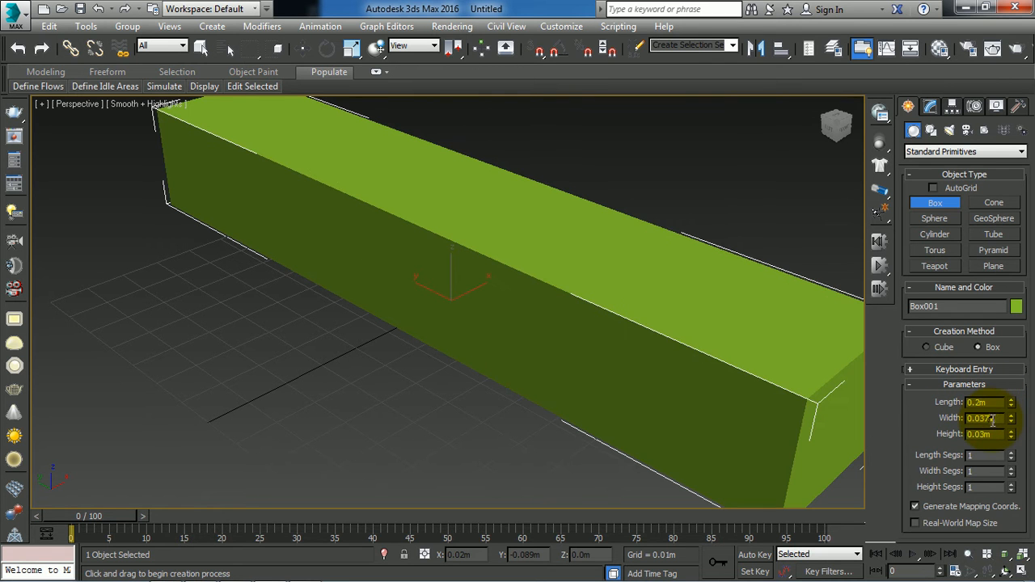
left_click(986, 402)
type(".0")
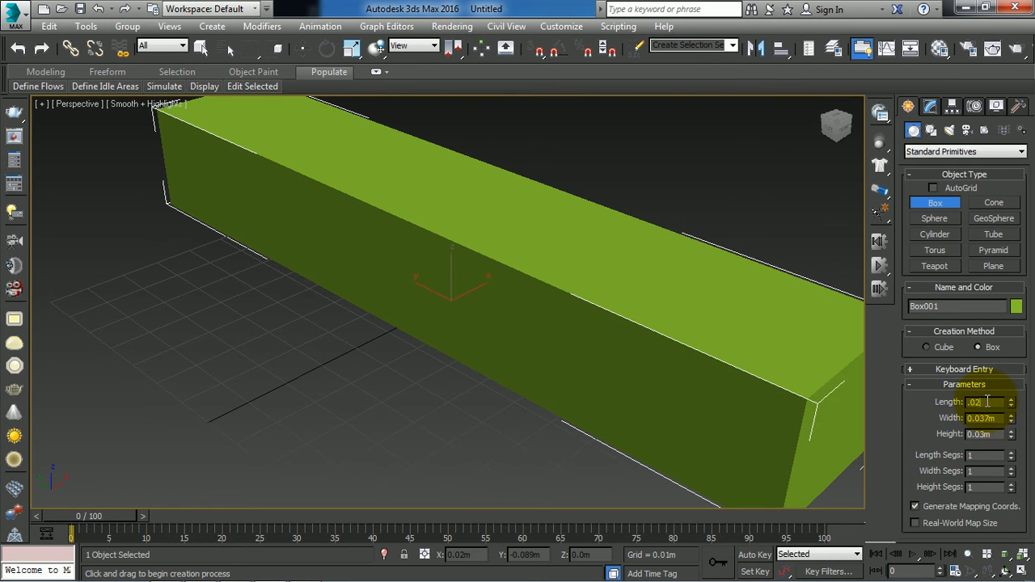
type("2")
key("Return")
double_click(989, 414)
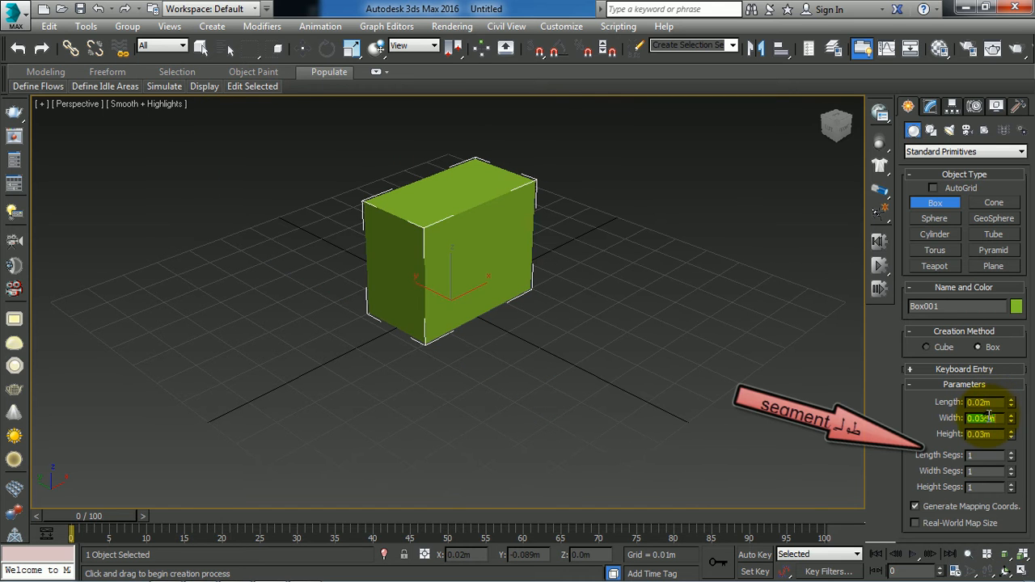
key("Return")
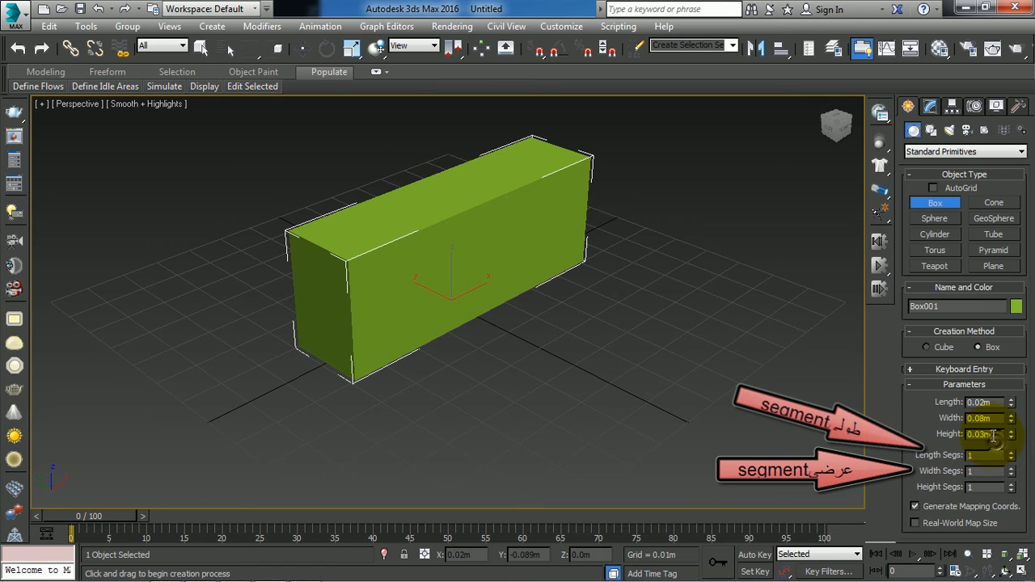
Set the box's height, width and length to 1 m each
type("1")
key("Return")
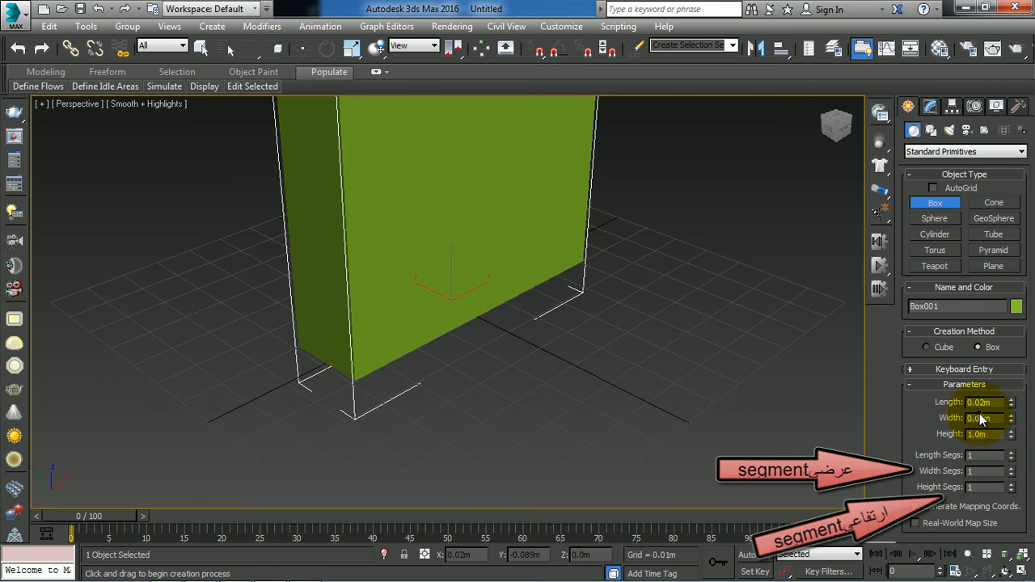
type("1")
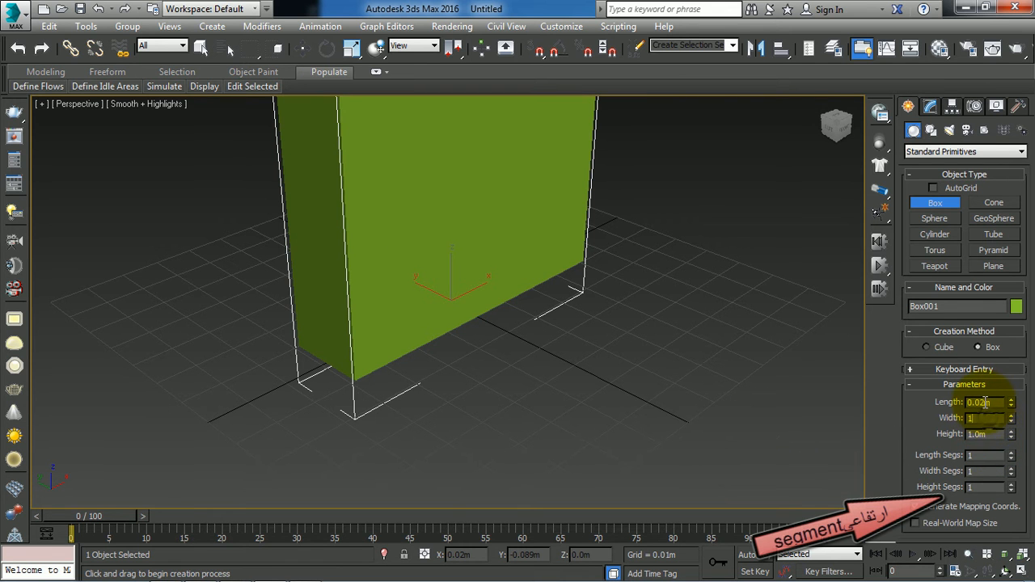
double_click(983, 402)
middle_click(799, 394)
scroll(800, 395, "down", 10)
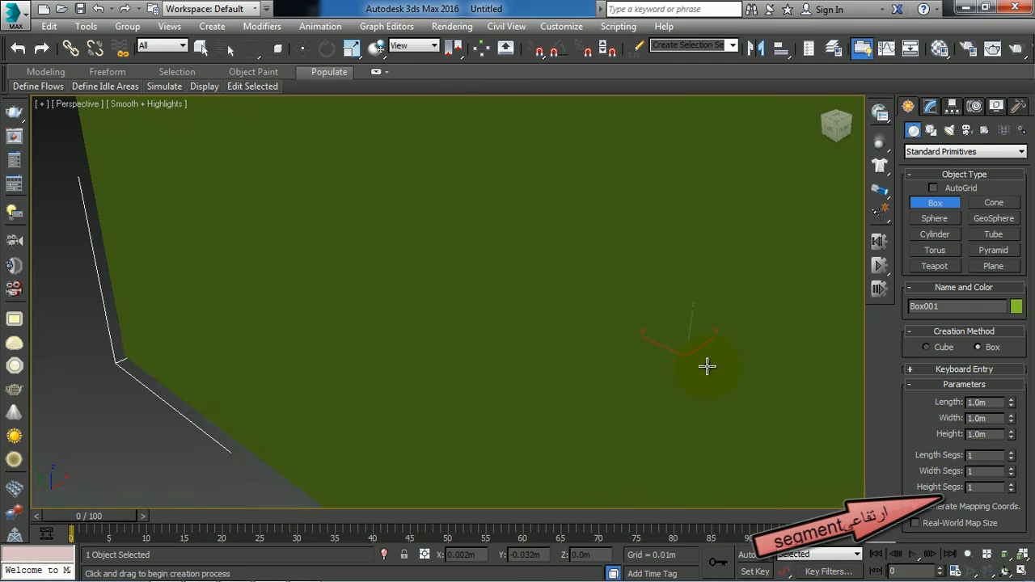
middle_click_drag(713, 353, 648, 371)
scroll(648, 371, "up", 8)
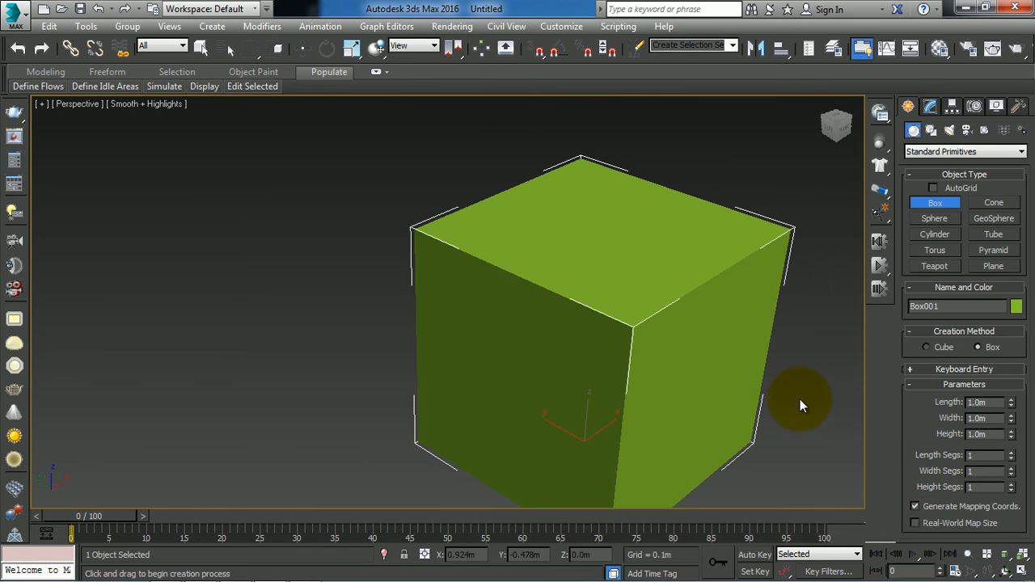
Set the box's length, width and height to 0.1 m, and flatten it to a height of about 0.012 m
double_click(980, 418)
type("0.1m")
double_click(987, 434)
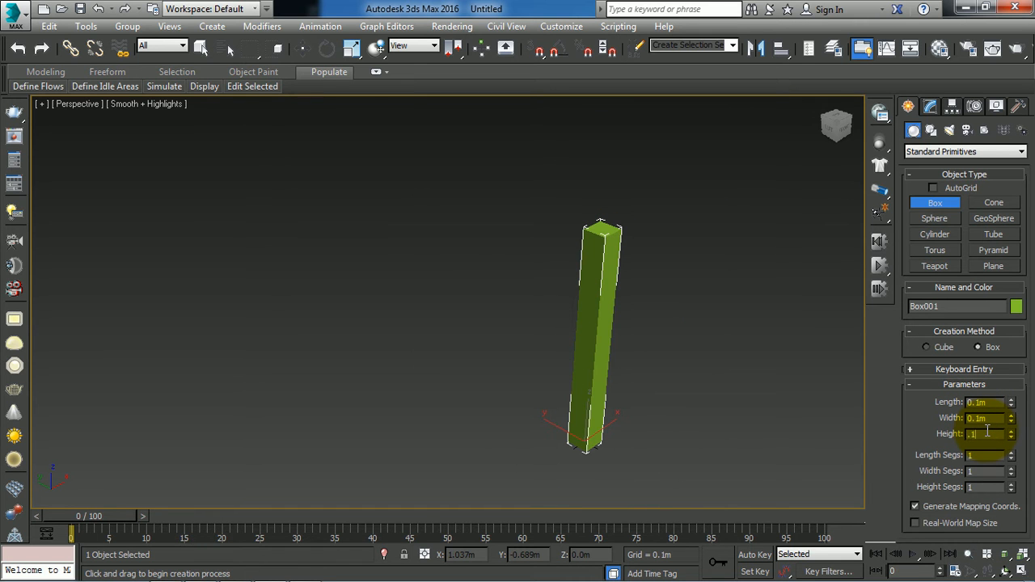
key("Return")
scroll(558, 430, "up", 8)
middle_click_drag(717, 449, 554, 366)
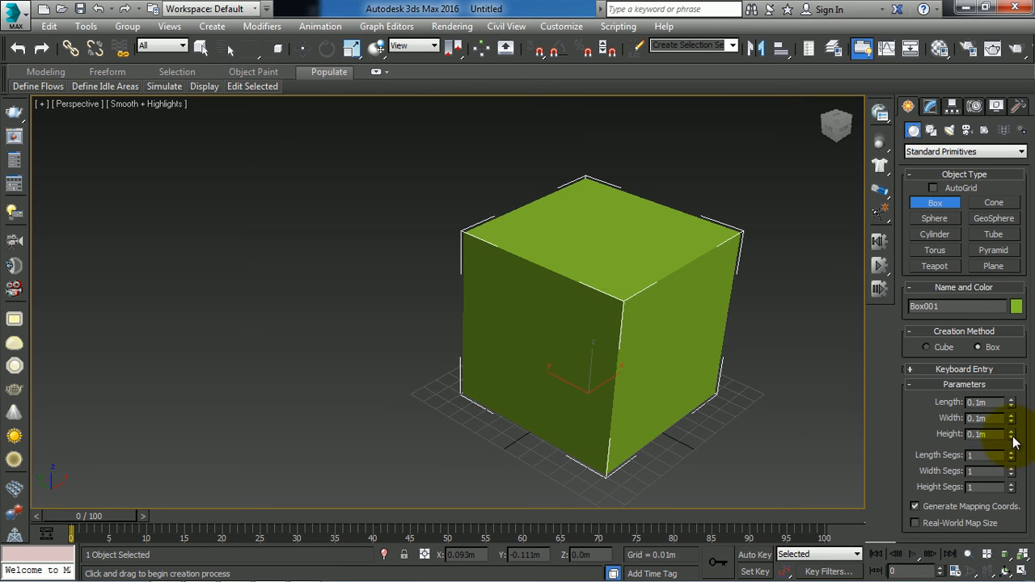
left_click_drag(1010, 437, 998, 526)
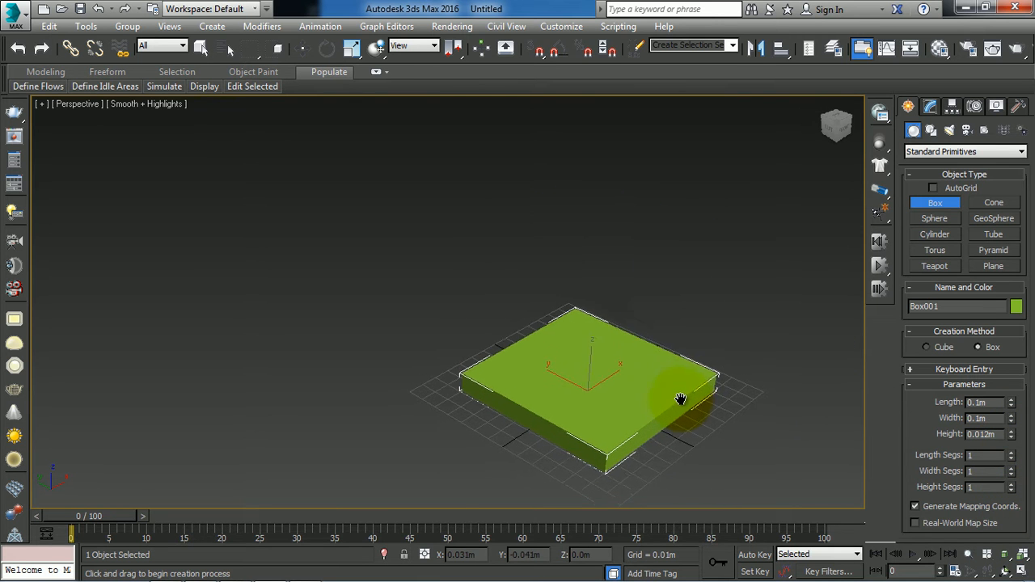
scroll(681, 402, "up", 3)
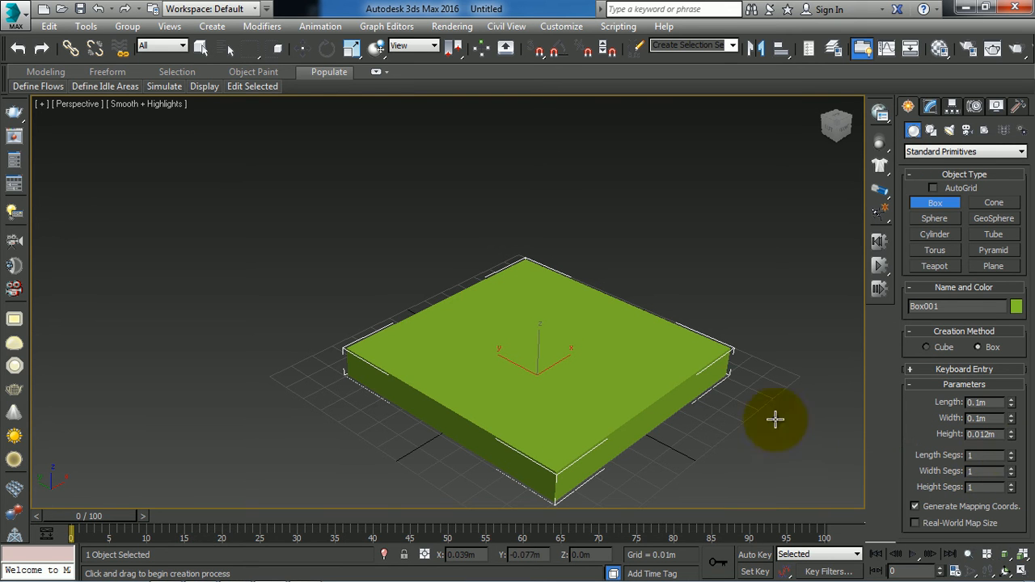
Raise the slab's length segments to 21, switch the viewport to wireframe, and reduce the length segments to 4
left_click_drag(1016, 458, 1007, 430)
key("F3")
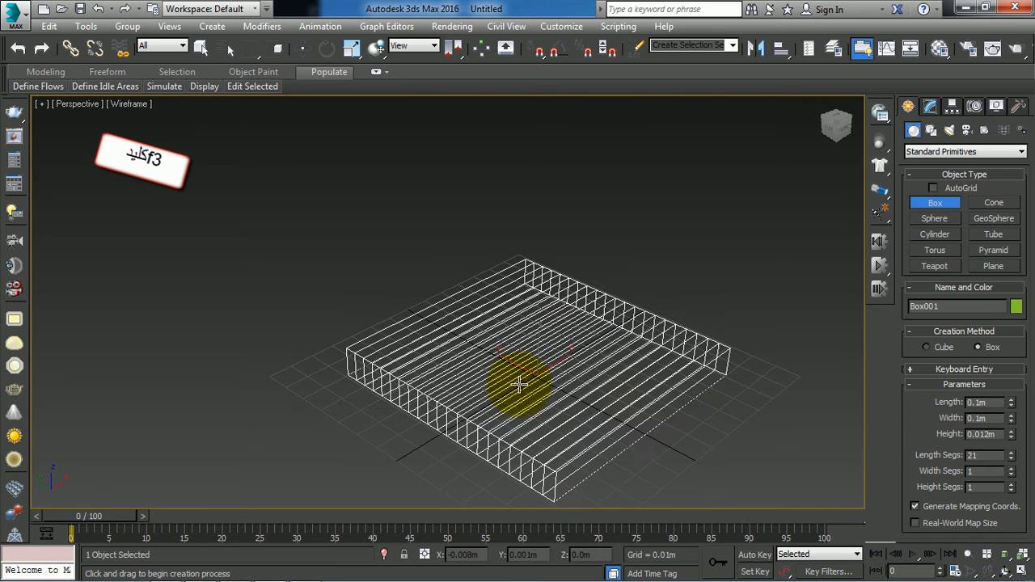
left_click_drag(1010, 454, 1008, 465)
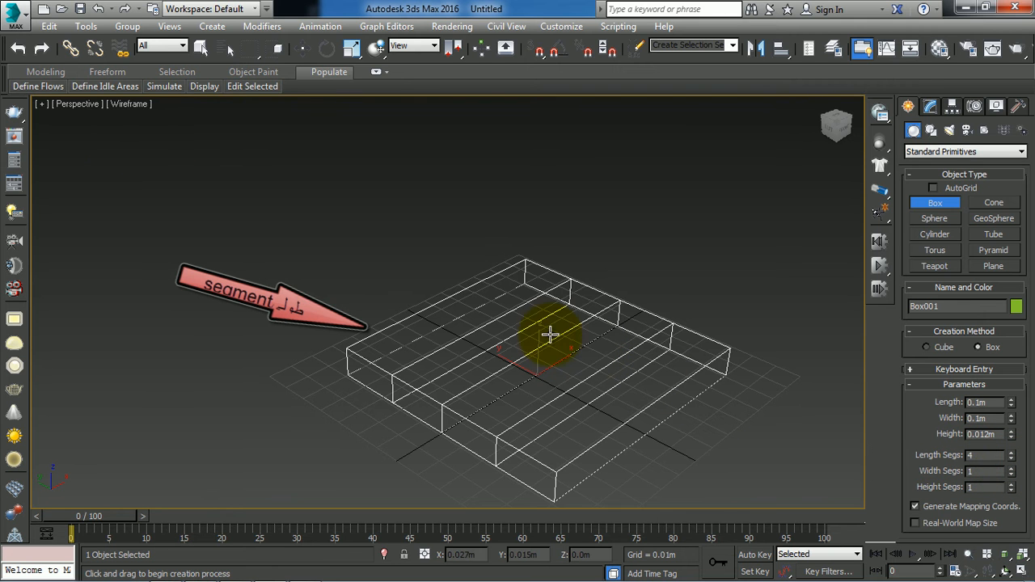
Reset the length segments to 1, try width segment counts from 2 to 6, and return the width segments to 1
mouse_move(1011, 472)
left_mouse_down()
mouse_move(1011, 460)
mouse_move(1007, 472)
left_mouse_up()
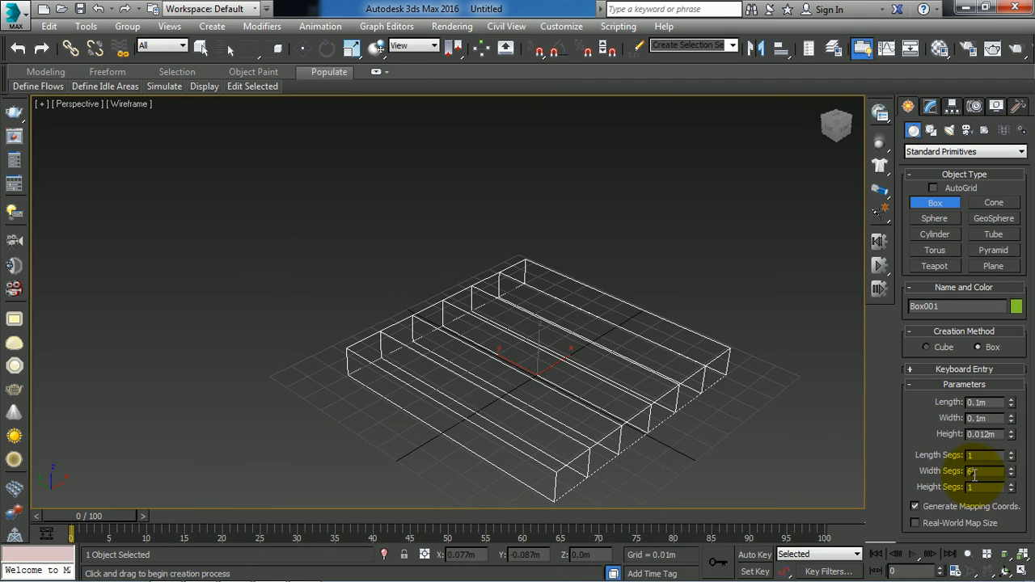
double_click(977, 490)
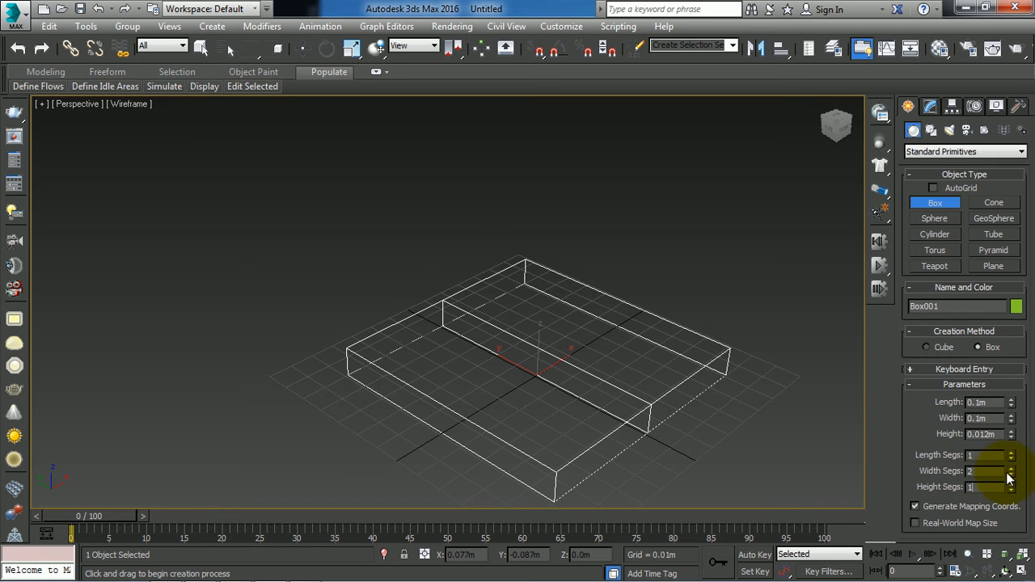
left_click(1008, 468)
left_click(1010, 475)
left_click(1010, 475)
left_click(1010, 476)
left_click(1009, 477)
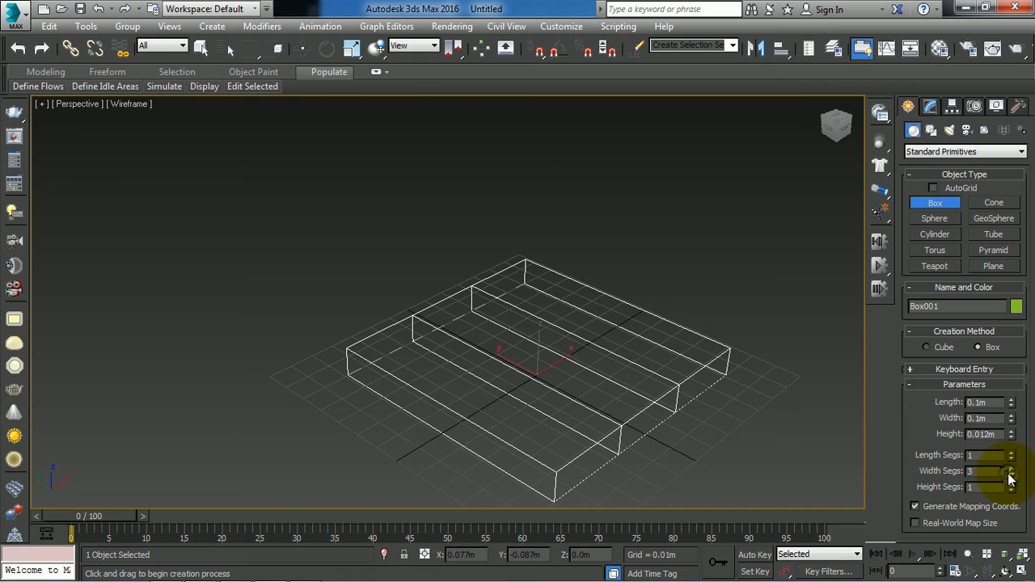
left_click_drag(1008, 477, 1009, 470)
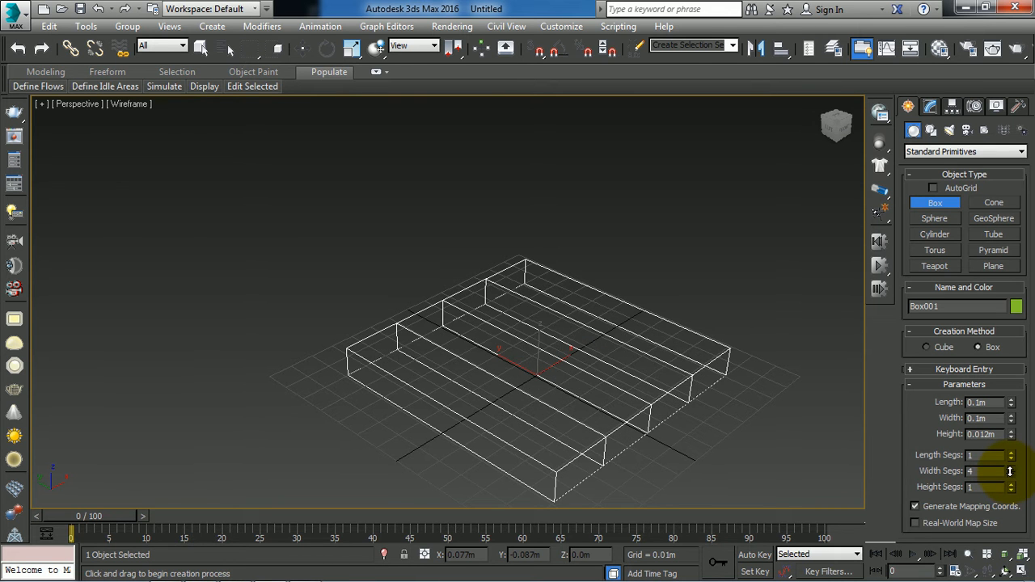
left_click_drag(1006, 468, 1007, 477)
Try out the slab's height segments, return them to 1, and switch the viewport back to shaded display
middle_click_drag(696, 420, 667, 373, "alt")
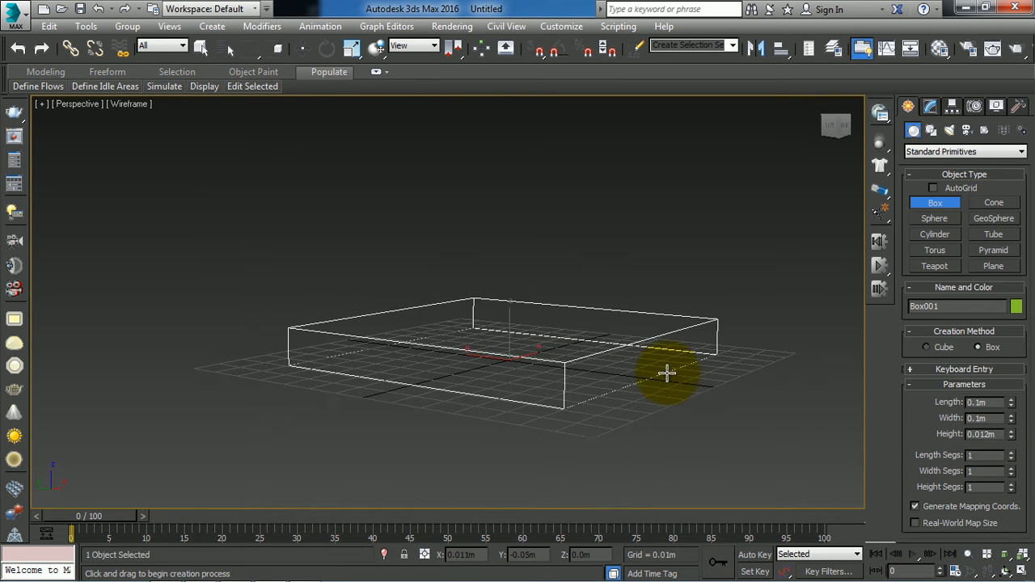
scroll(690, 368, "up", 3)
mouse_move(1009, 487)
left_mouse_down()
mouse_move(1010, 477)
mouse_move(1007, 492)
left_mouse_up()
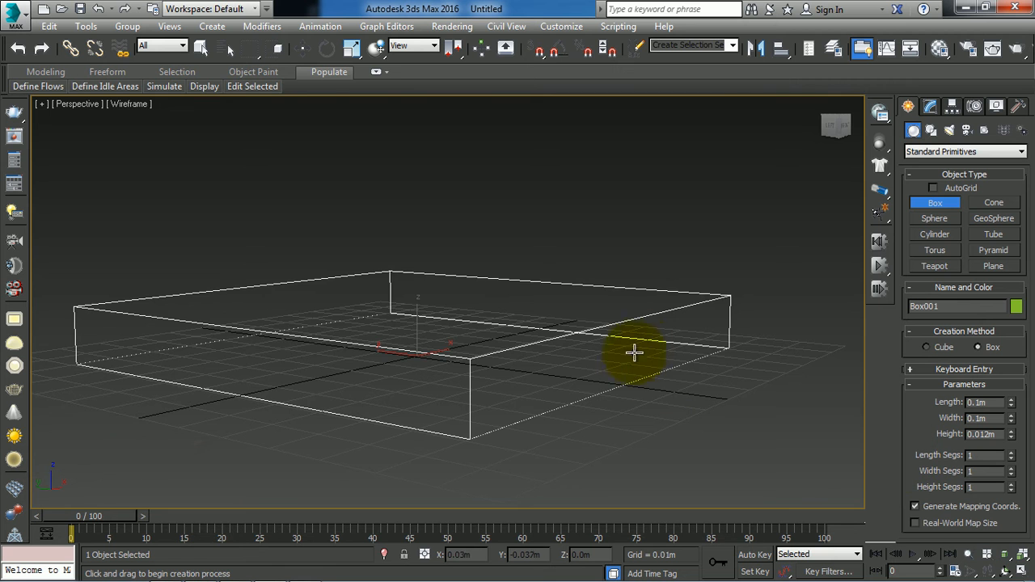
scroll(639, 323, "down", 5)
middle_click_drag(639, 322, 591, 353, "alt")
scroll(635, 329, "up", 5)
scroll(620, 351, "down", 2)
key("F3")
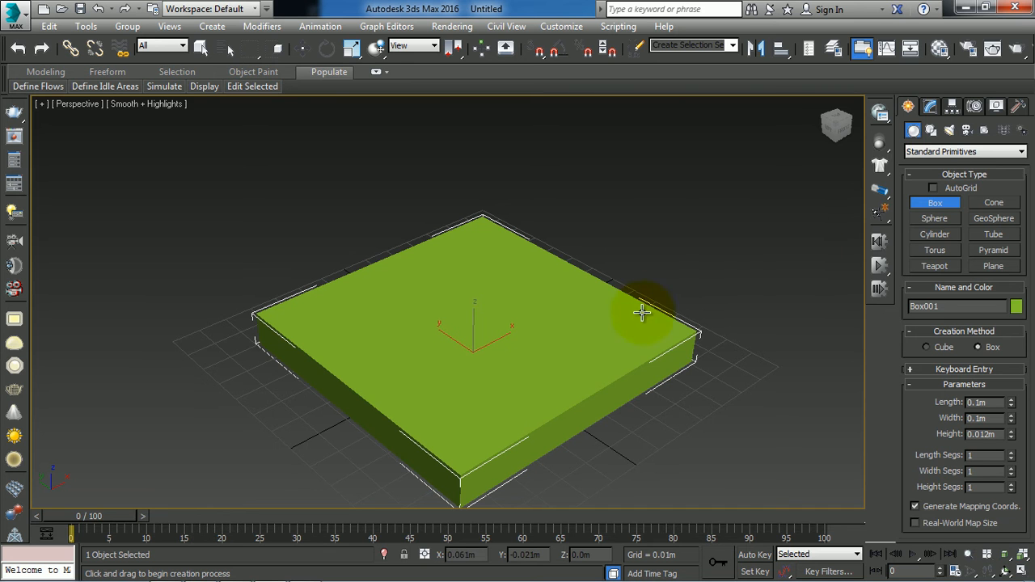
left_click_drag(765, 289, 746, 321)
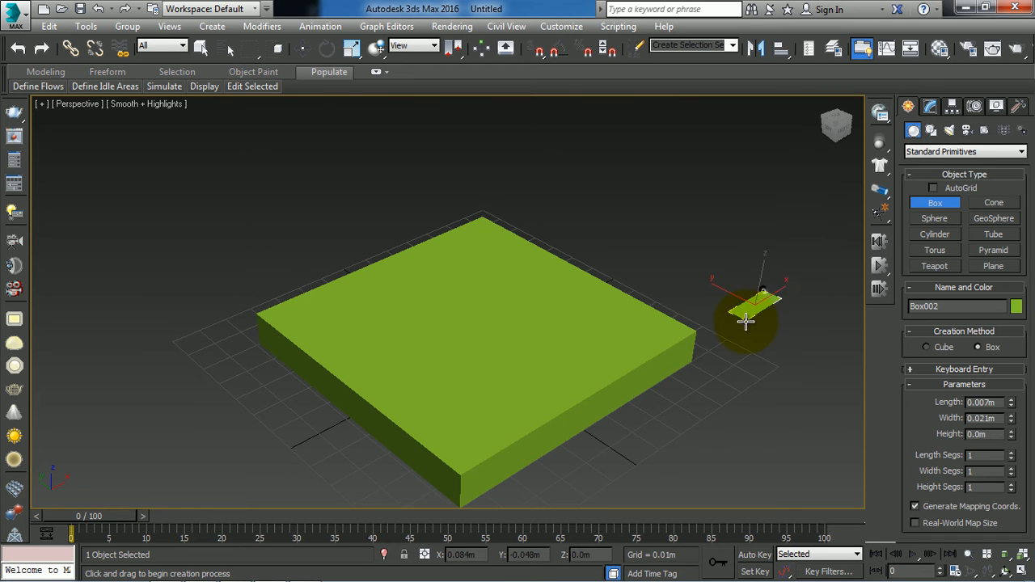
right_click(753, 304)
left_click_drag(627, 324, 552, 416)
right_click(606, 311)
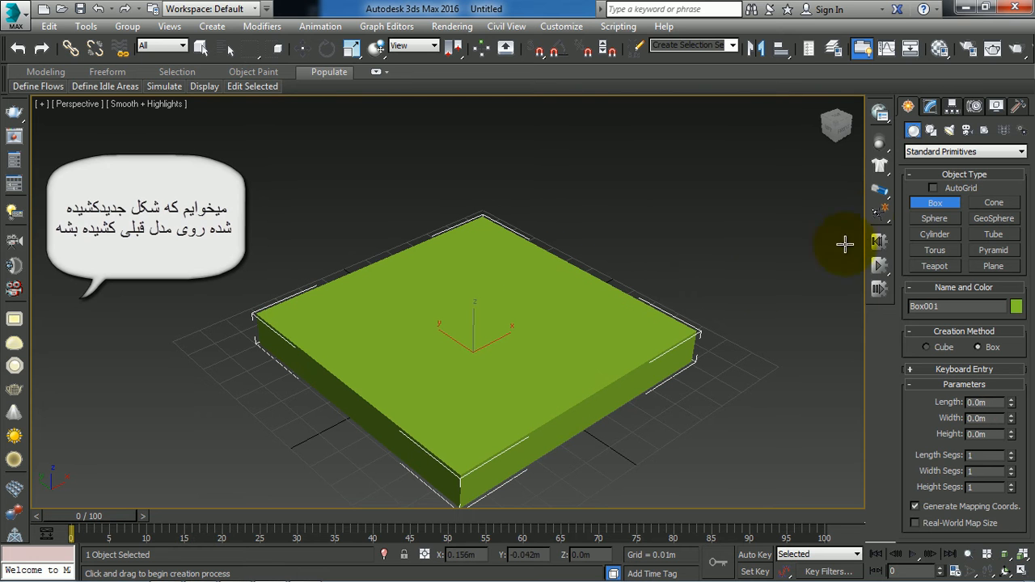
Enable AutoGrid and create a box about 0.011 by 0.04 m and 0.034 m high on the green slab's top face
left_click(934, 187)
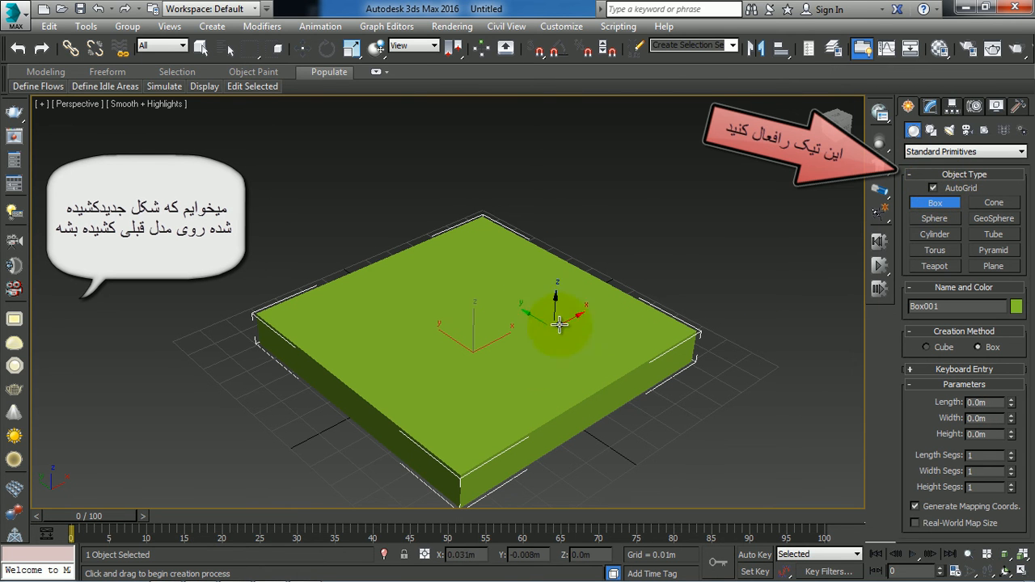
left_click_drag(609, 326, 555, 372)
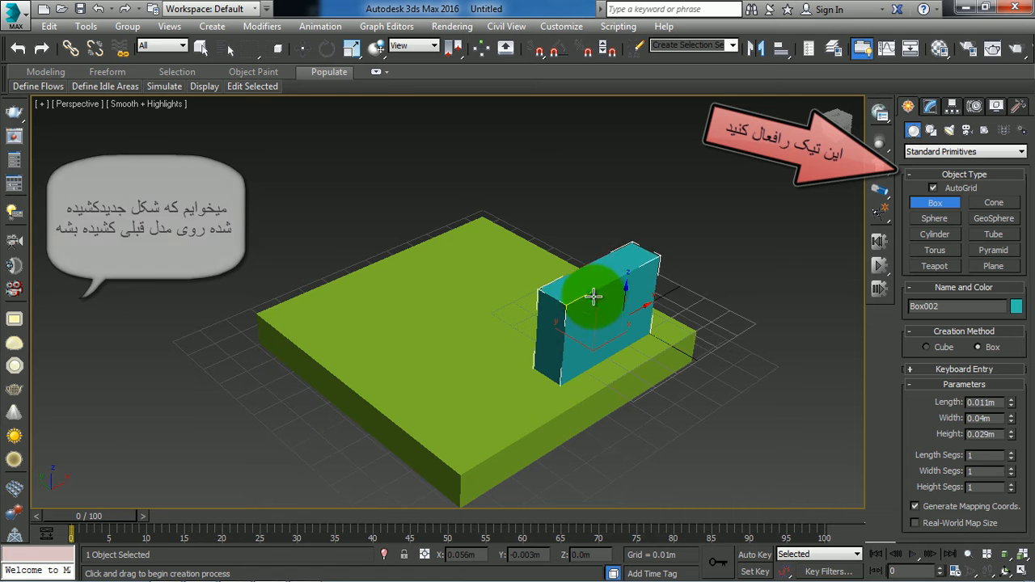
left_click(600, 279)
Create a third box with a base of about 0.006 by 0.033 m projecting from the teal box's side face
middle_click_drag(600, 321, 631, 292, "alt")
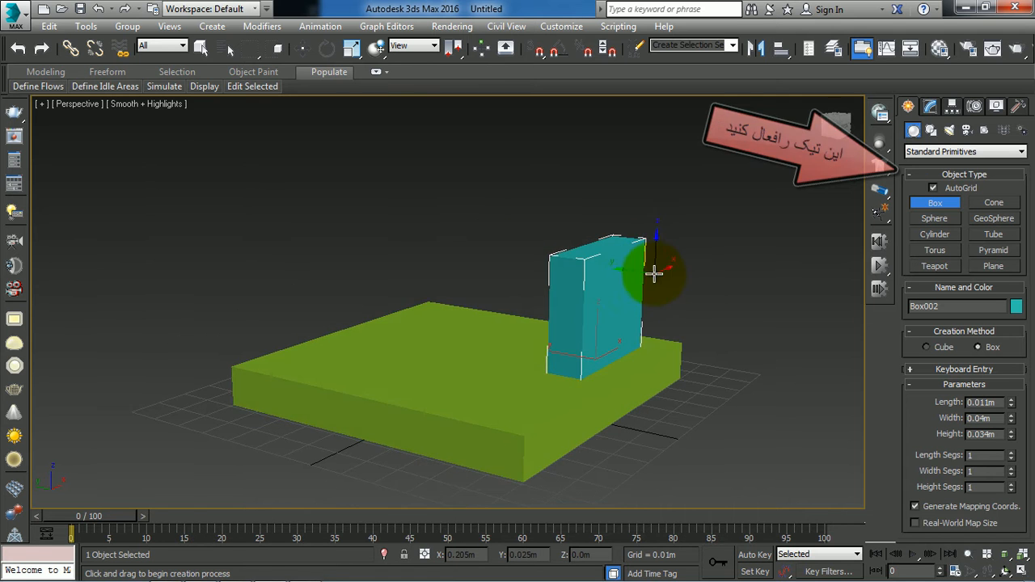
scroll(651, 273, "up", 3)
scroll(634, 268, "up", 3)
left_click_drag(640, 233, 501, 343)
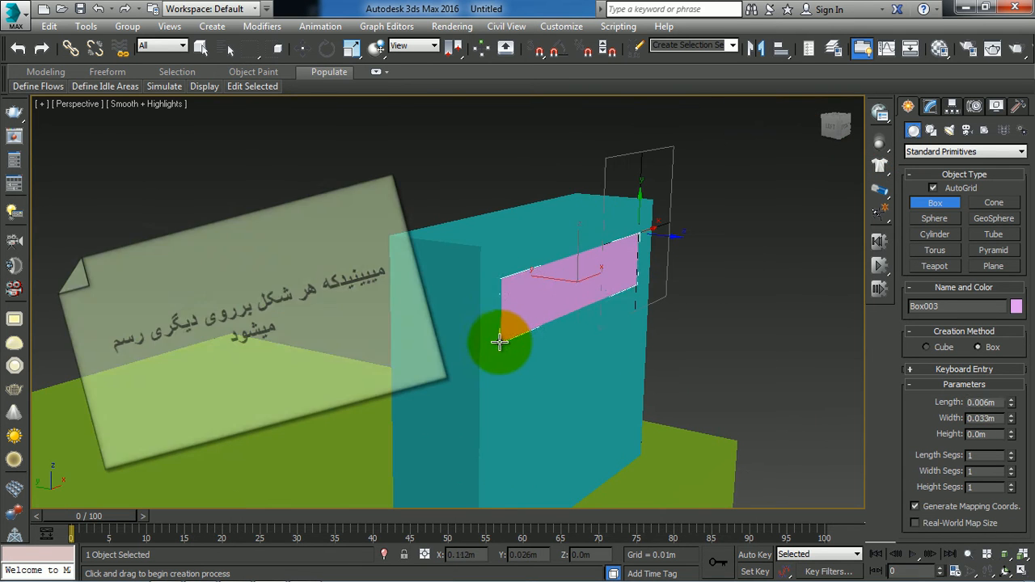
left_click(717, 338)
Disable AutoGrid and create a separate box about 0.022 by 0.1 m and 0.032 m high beside the other boxes
left_click(941, 193)
left_click_drag(728, 266, 667, 373)
left_click(716, 262)
scroll(686, 363, "down", 8)
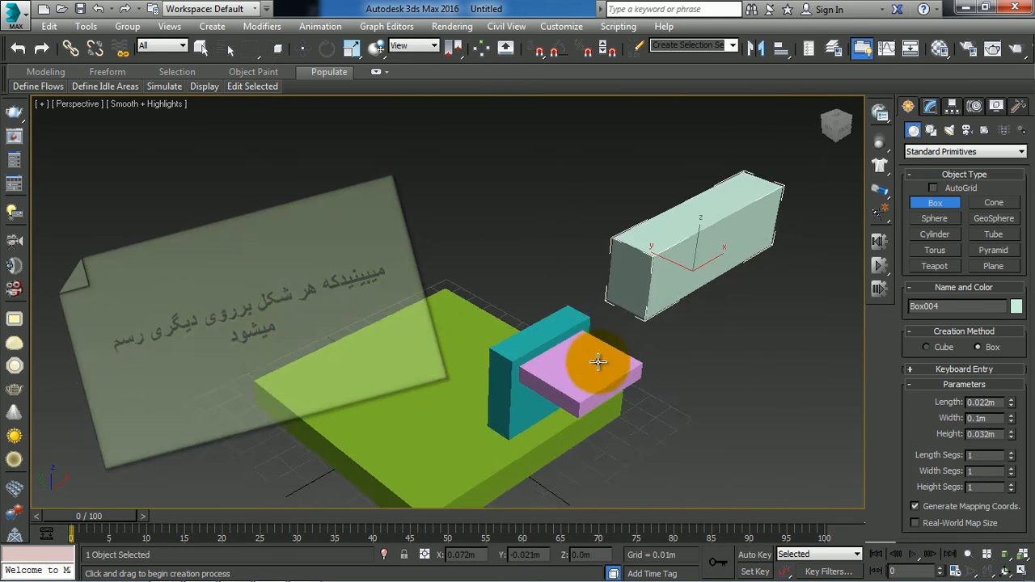
scroll(594, 356, "up", 3)
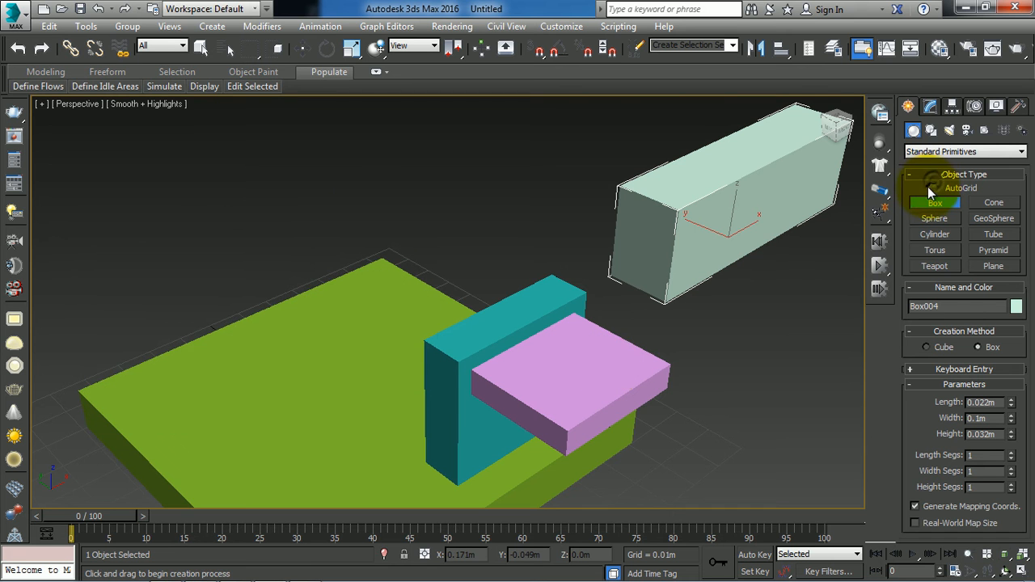
Enable AutoGrid and create an upright box standing on the pink box's top face
left_click_drag(635, 363, 593, 394)
left_click(571, 219)
middle_click_drag(588, 280, 559, 287, "alt")
right_click(559, 287)
Delete the separate pale green box that stands apart from the stacked boxes
scroll(619, 289, "down", 5)
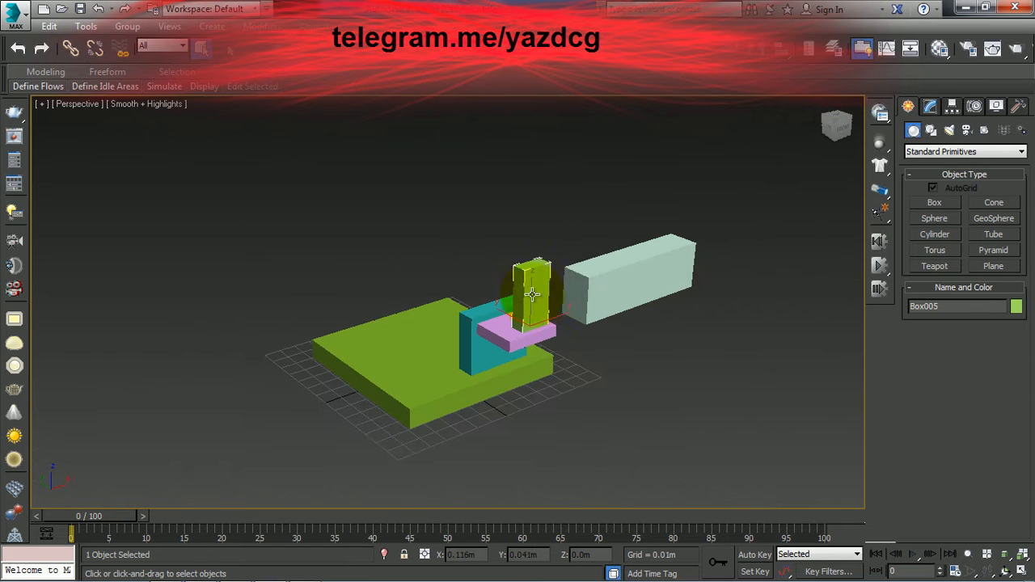
left_click(587, 296)
key("Delete")
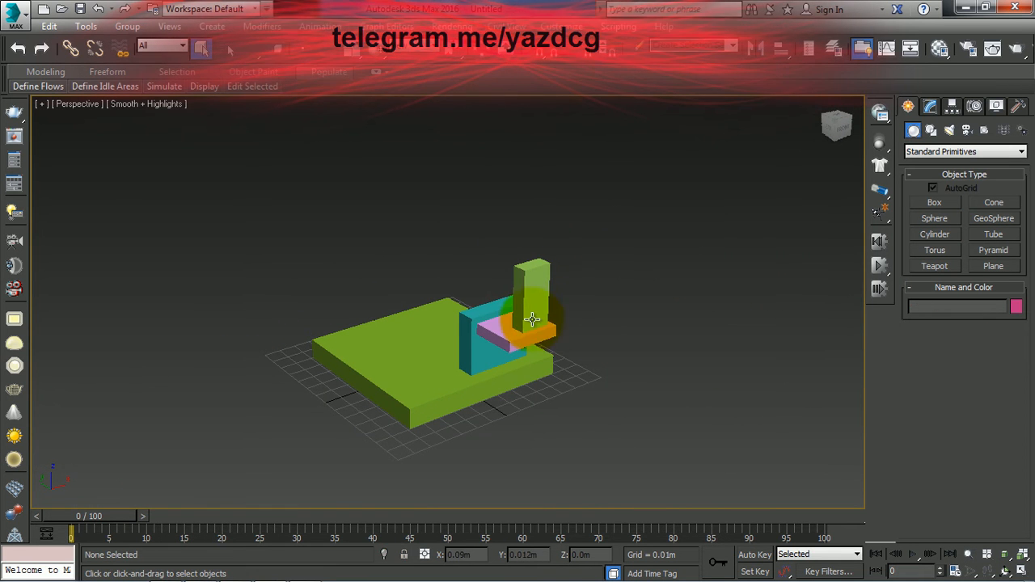
scroll(463, 275, "up", 3)
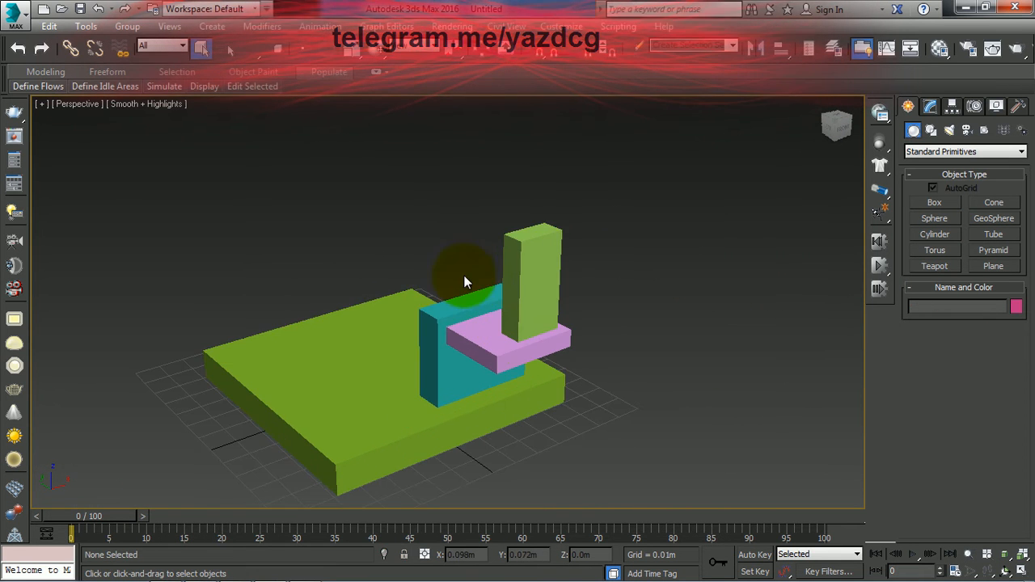
Create a pointed cone in front of the green slab, with a base radius of about 0.03 m and a height of about 0.073 m
left_click(983, 202)
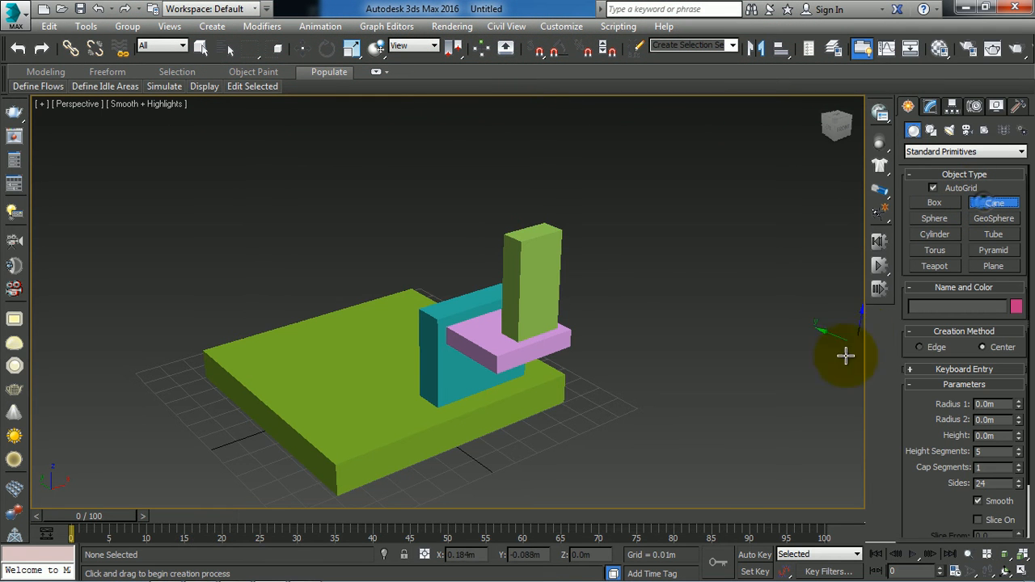
mouse_move(429, 423)
middle_mouse_down("alt")
mouse_move(504, 351)
mouse_move(536, 356)
middle_mouse_up("alt")
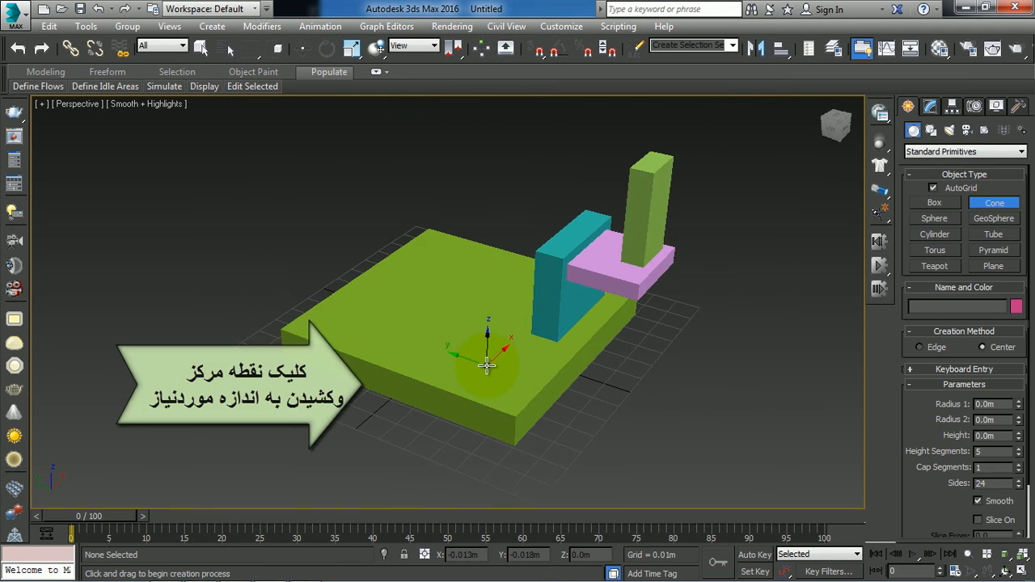
scroll(490, 363, "up", 3)
middle_click_drag(725, 418, 617, 340)
scroll(581, 385, "down", 5)
scroll(618, 340, "down", 2)
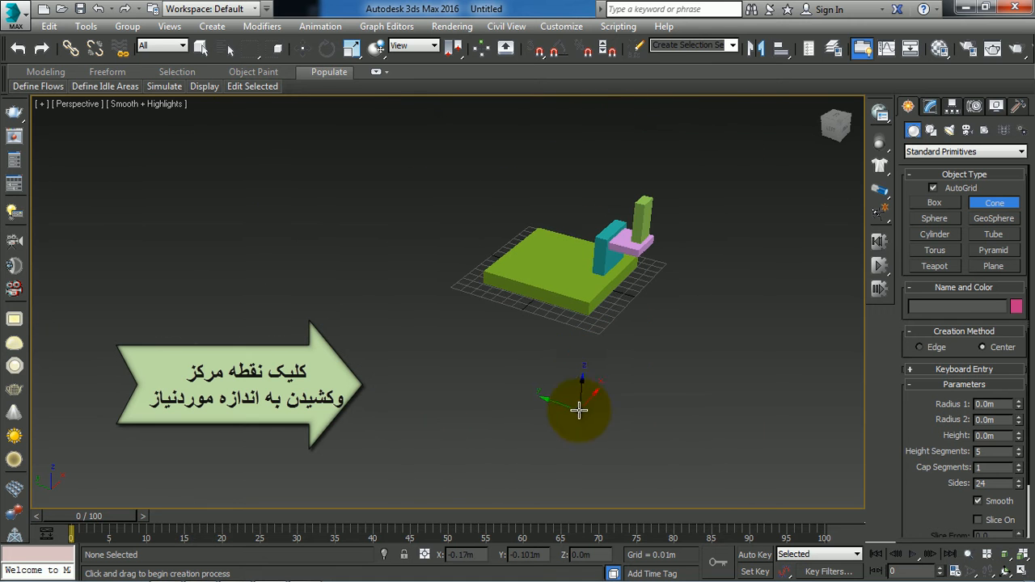
left_click_drag(577, 420, 591, 397)
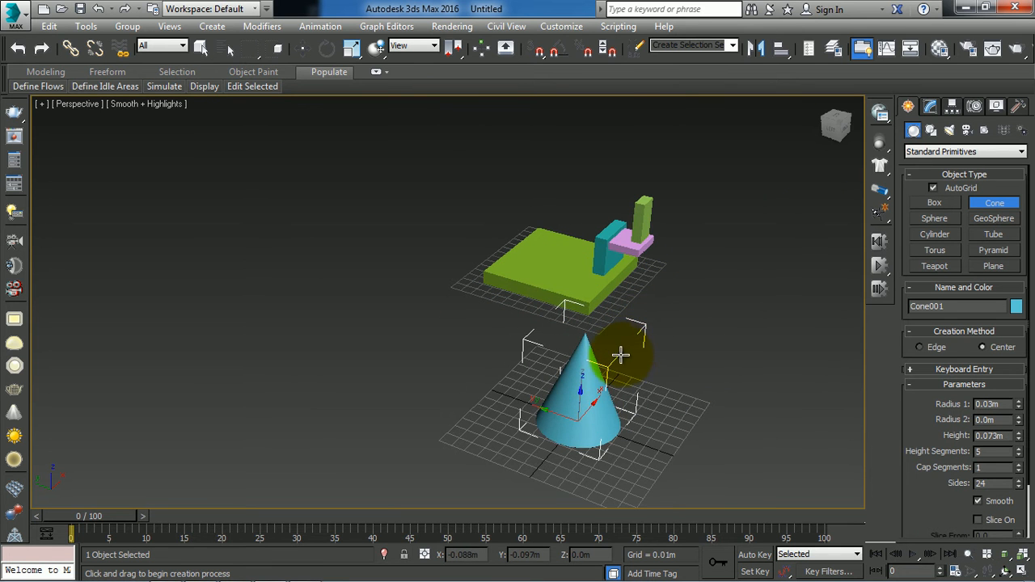
left_click(620, 355)
Modify the cone to a Radius 1 of 0.041 m, a Radius 2 of 0 m and a height of 0.051 m
scroll(604, 363, "up", 5)
scroll(621, 385, "down", 3)
middle_click_drag(622, 386, 608, 347)
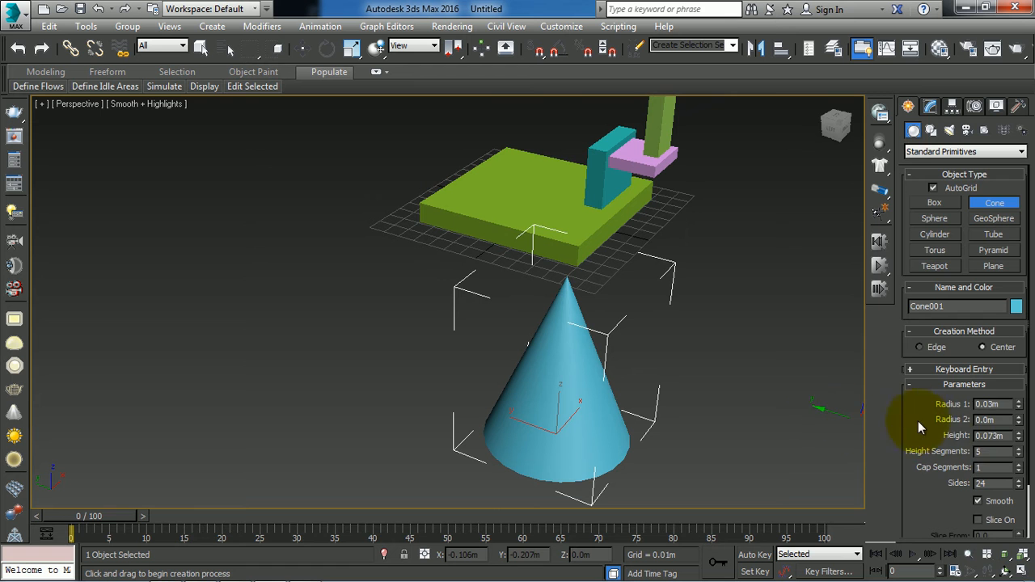
right_click(723, 362)
left_click(930, 108)
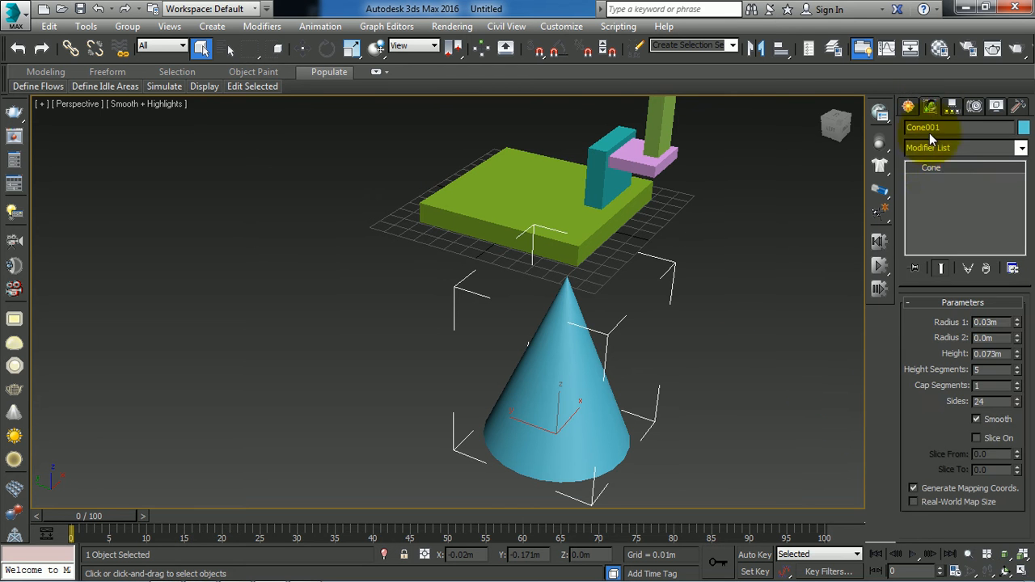
double_click(998, 338)
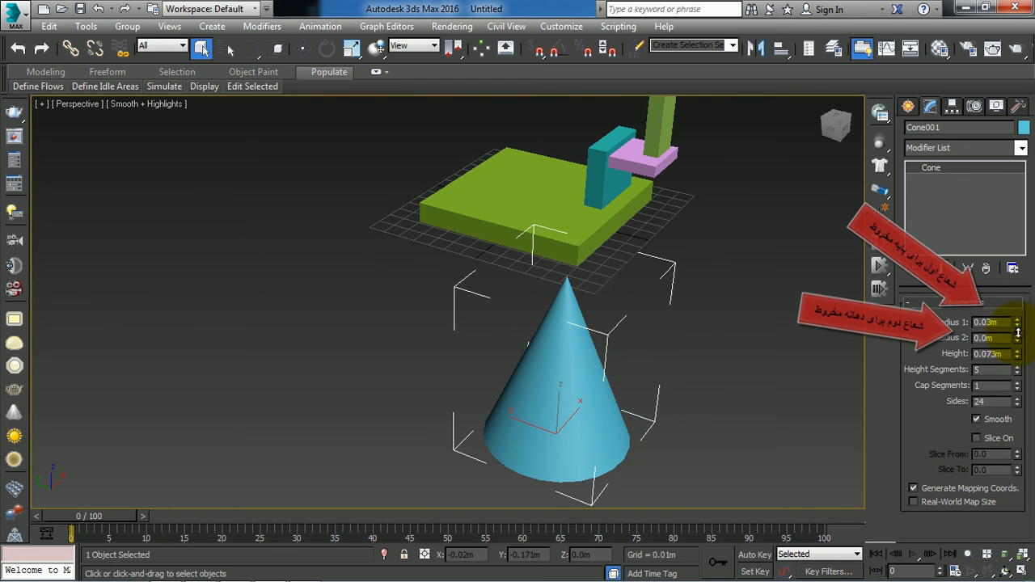
left_click_drag(1018, 325, 998, 248)
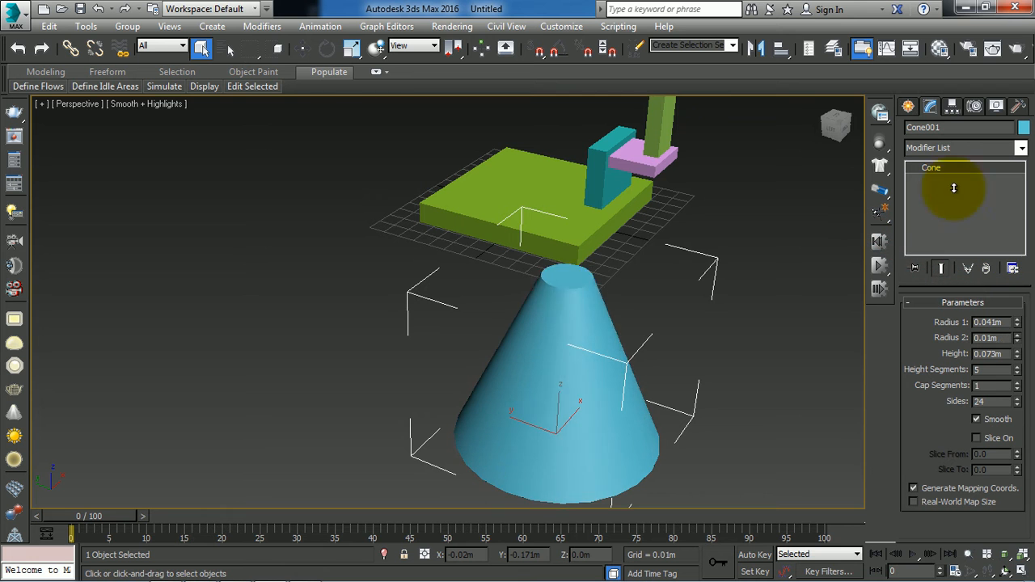
left_click_drag(842, 69, 876, 105)
left_click_drag(853, 354, 13, 383)
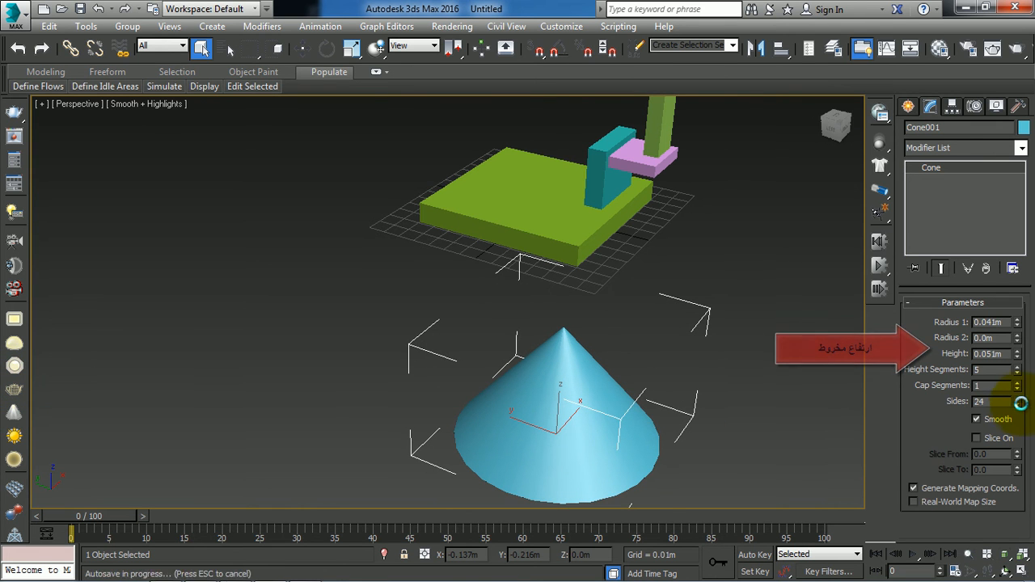
Try the cone with 3 and 5 sides, and turn on edged faces in the viewport
left_click_drag(1017, 401, 1017, 428)
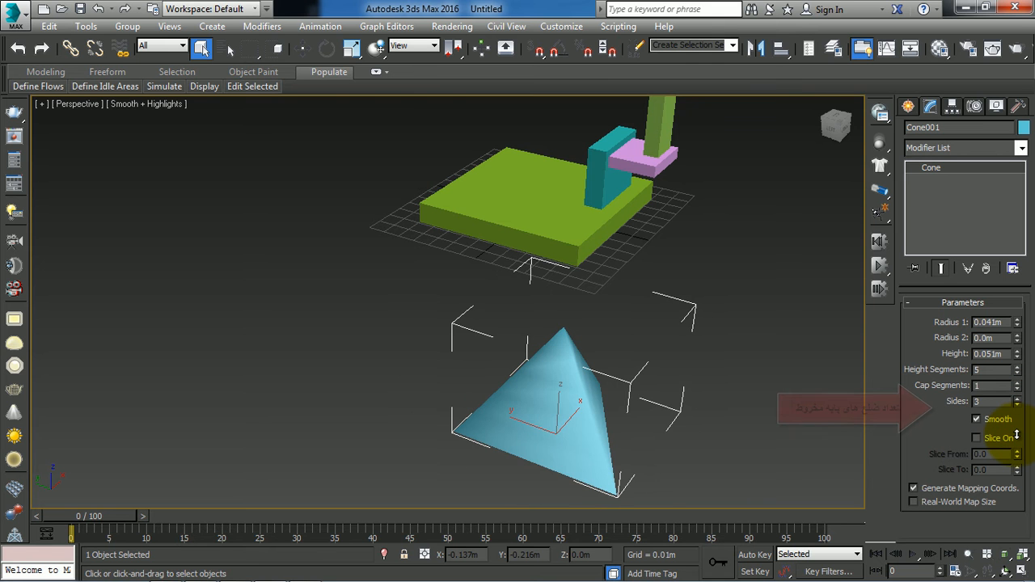
middle_click_drag(550, 413, 647, 365, "alt")
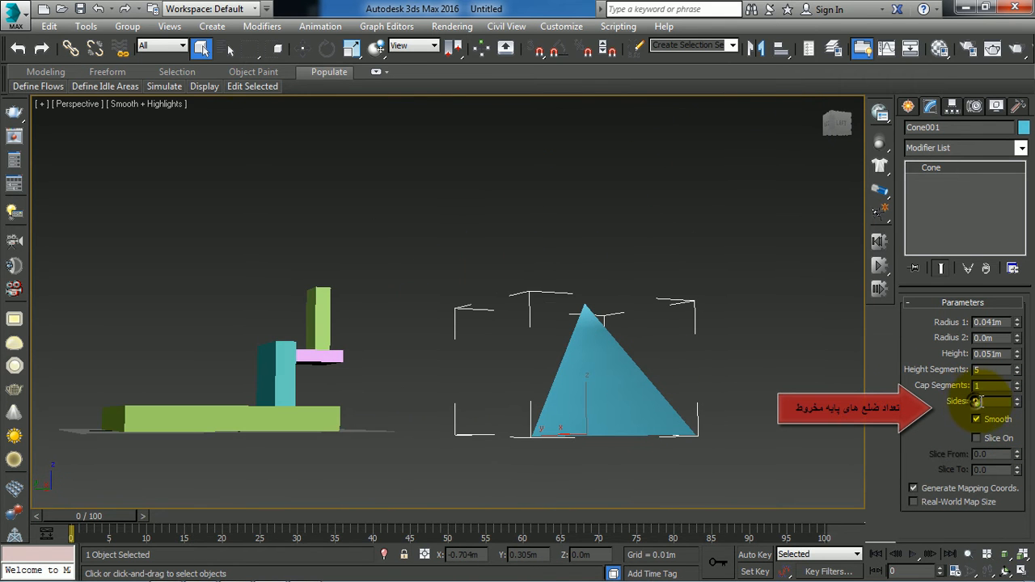
mouse_move(660, 435)
middle_mouse_down()
mouse_move(677, 369)
mouse_move(656, 443)
middle_mouse_up()
middle_click_drag(645, 361, 818, 386, "alt")
key("F4")
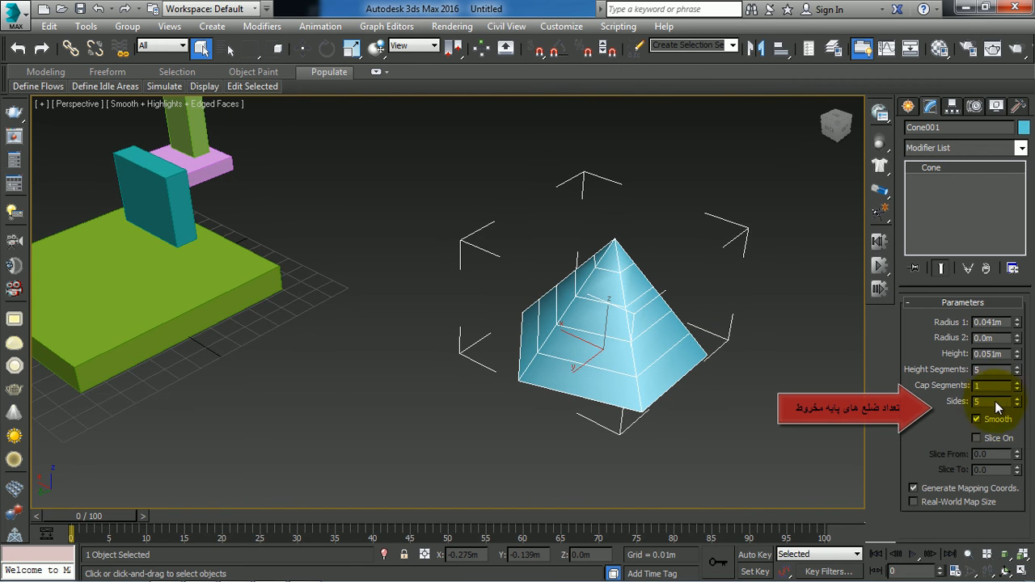
Set the cone's height segments to 1 and try out 8, 3, 4 and 5 sides
left_click_drag(1017, 371, 1018, 397)
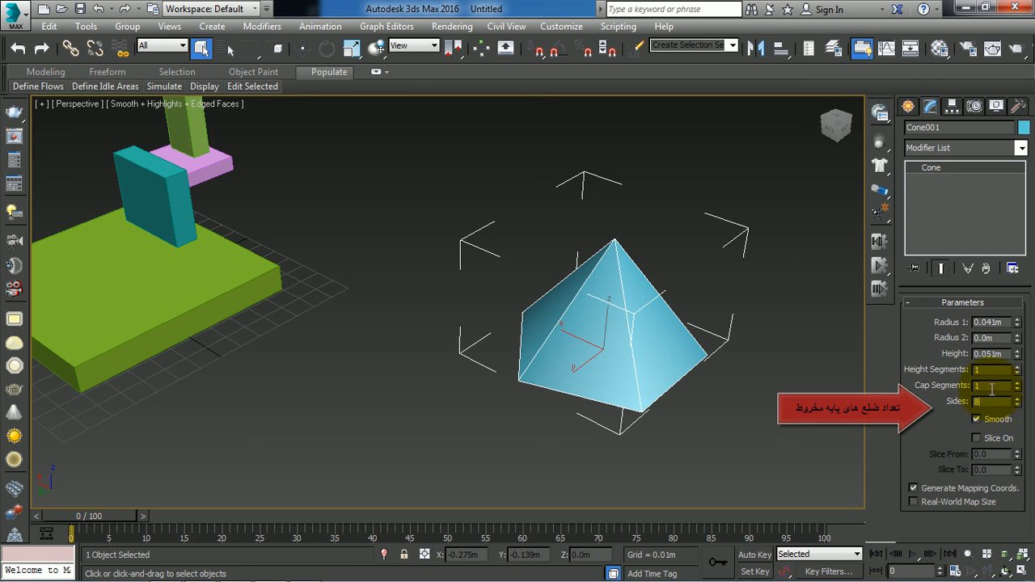
left_click(991, 389)
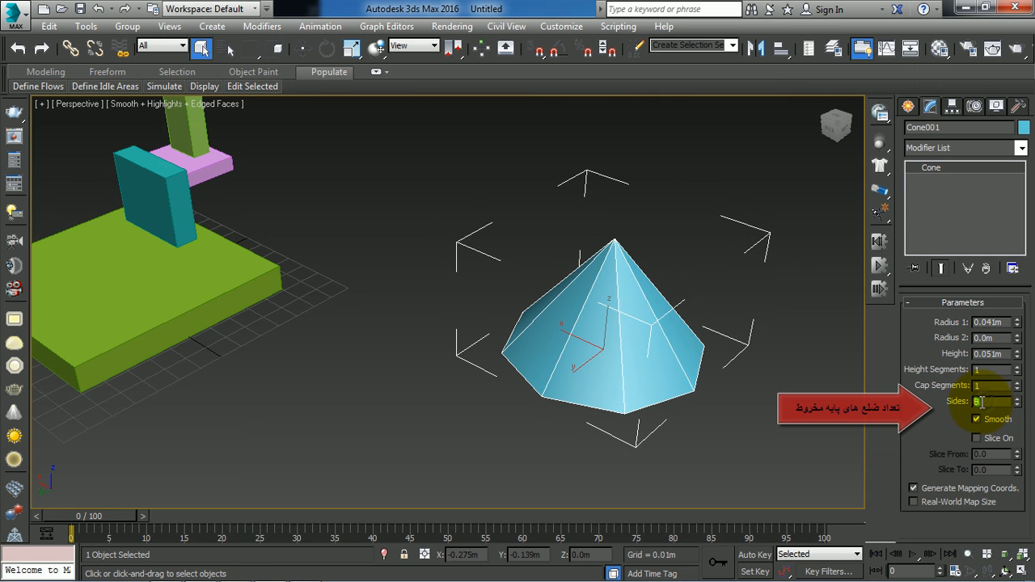
left_click(990, 385)
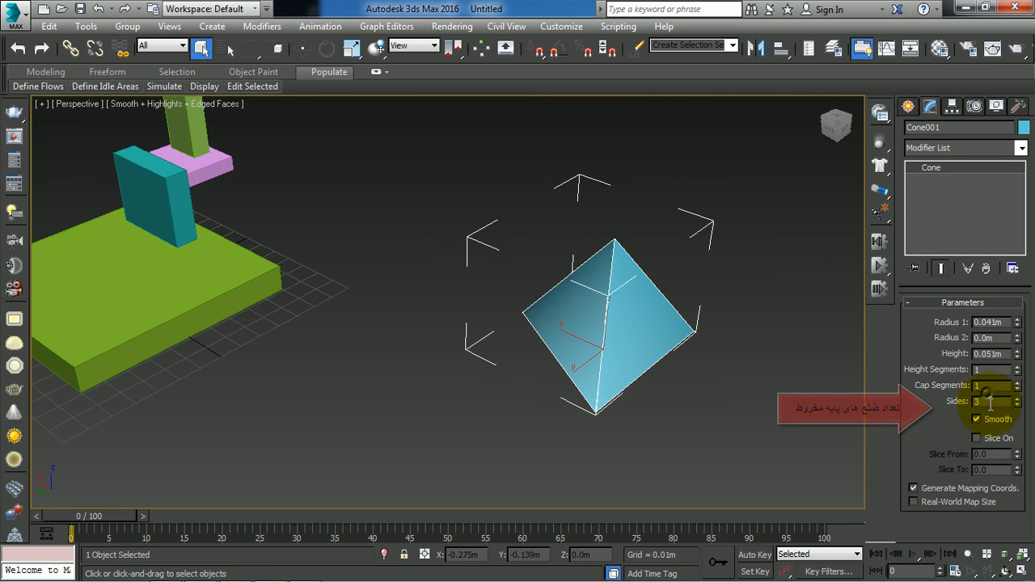
left_click(993, 385)
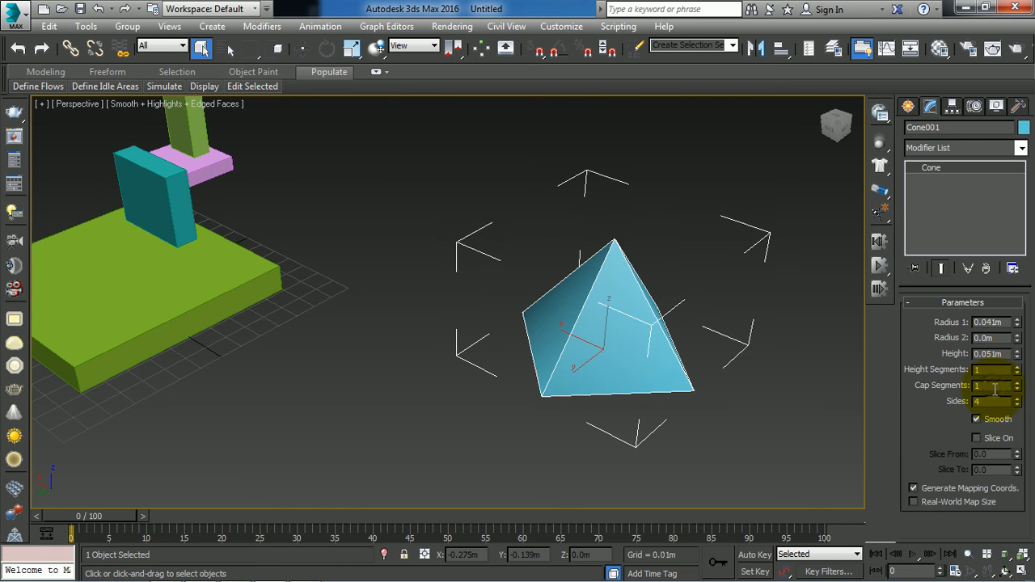
type("5")
left_click(988, 385)
Try rounding the cone's base with 20, 24, 30 and 56 sides
middle_click_drag(817, 394, 516, 347)
scroll(785, 357, "down", 3)
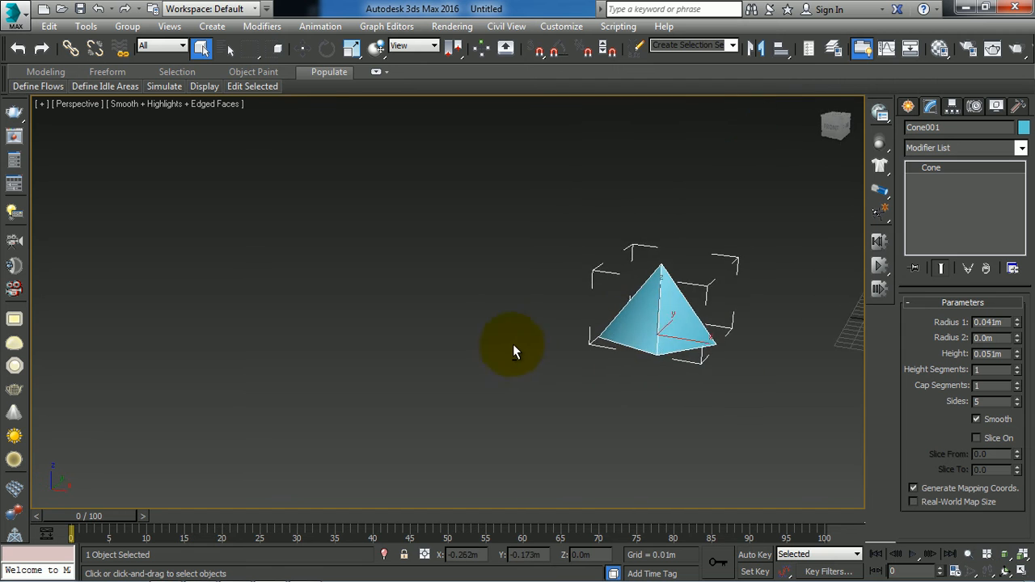
scroll(642, 270, "up", 5)
scroll(716, 318, "down", 5)
middle_click_drag(716, 319, 730, 344, "alt")
scroll(768, 371, "up", 5)
scroll(760, 377, "down", 3)
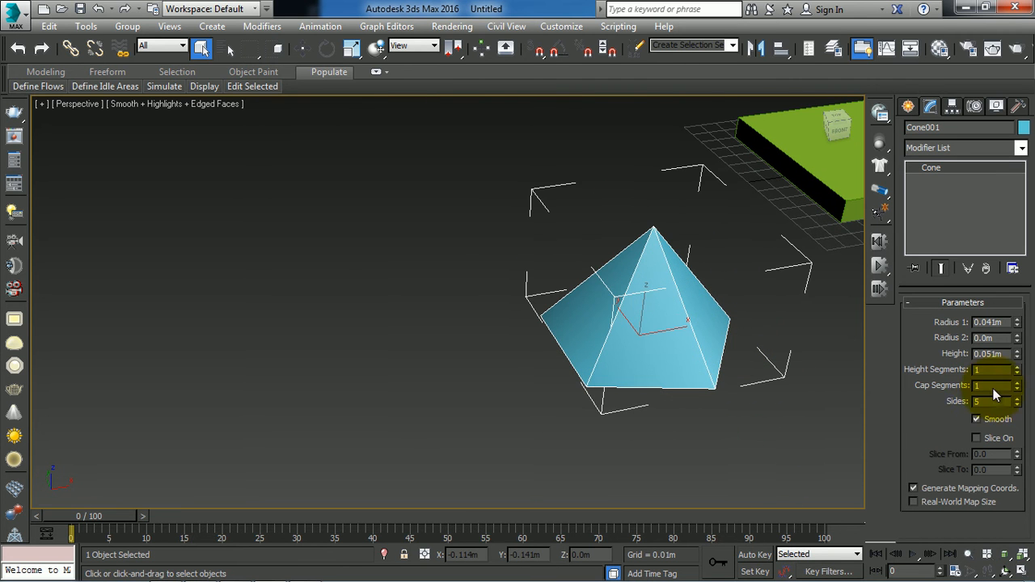
key("Return")
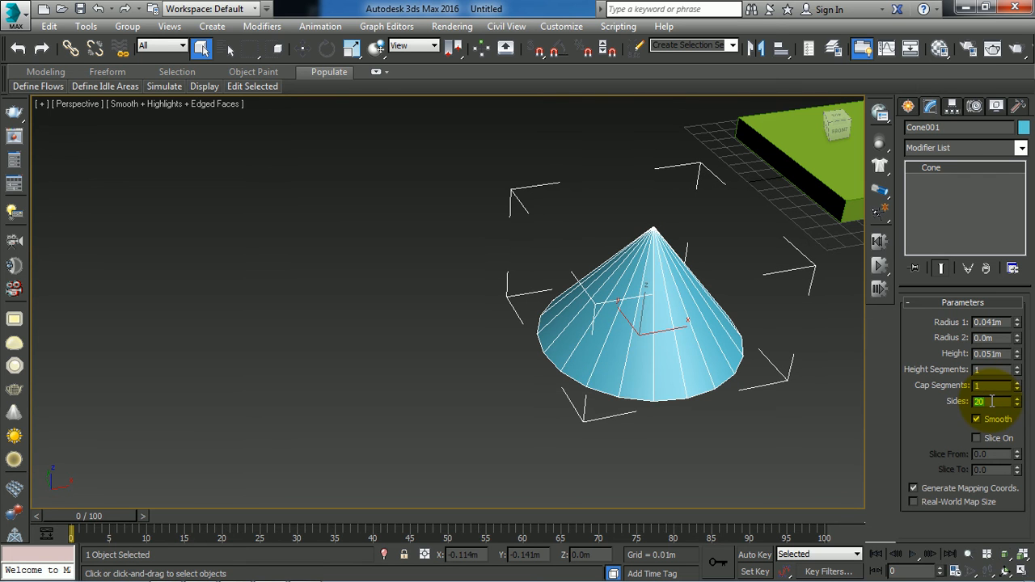
type("24")
key("Return")
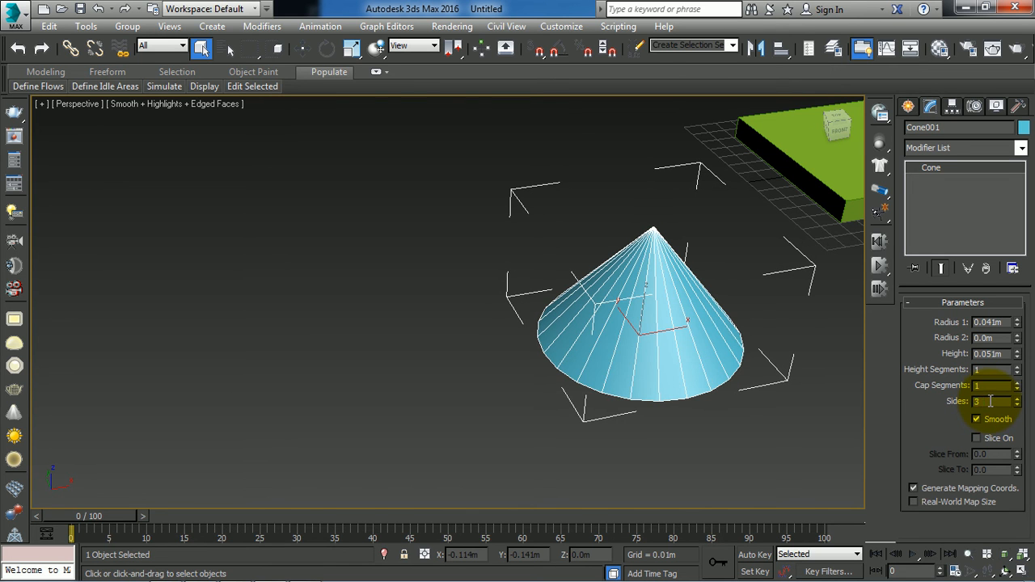
key("Return")
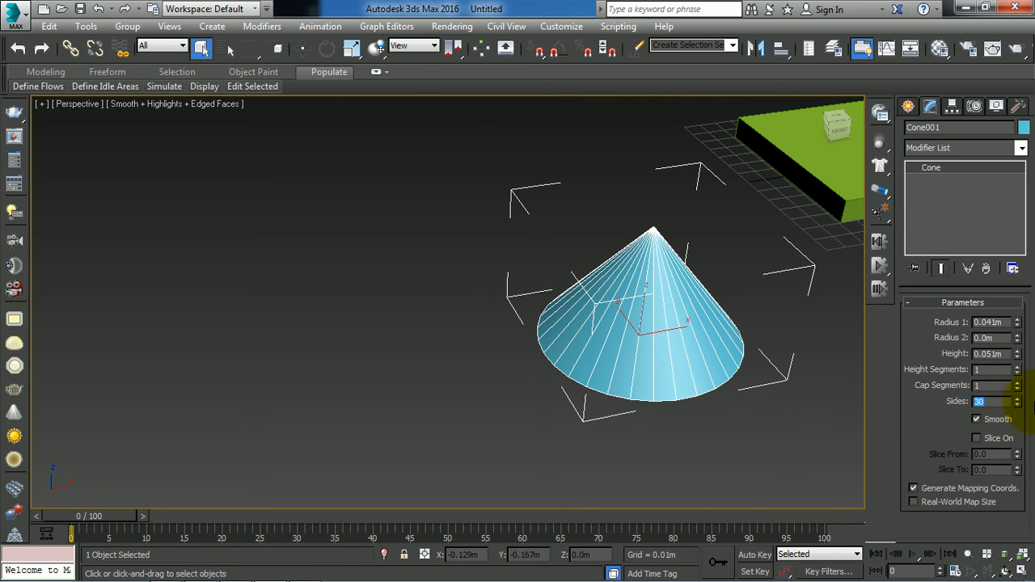
mouse_move(1017, 402)
left_mouse_down()
mouse_move(1019, 358)
mouse_move(1020, 388)
left_mouse_up()
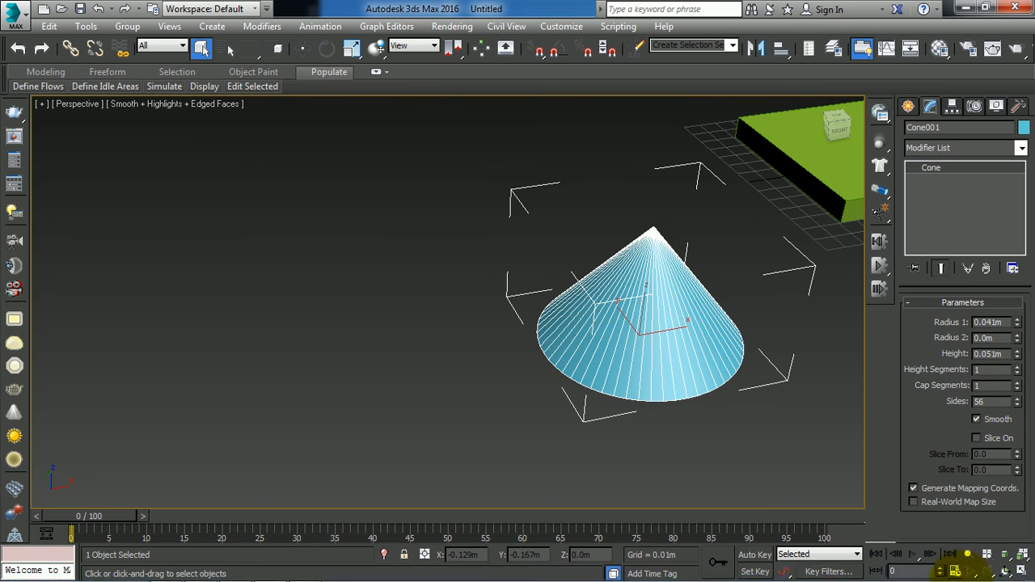
Deselect and reselect the cone, try 39 and 10 sides, and set the number of sides to 8
left_click(957, 571)
left_click_drag(965, 442, 959, 390)
left_click(788, 374)
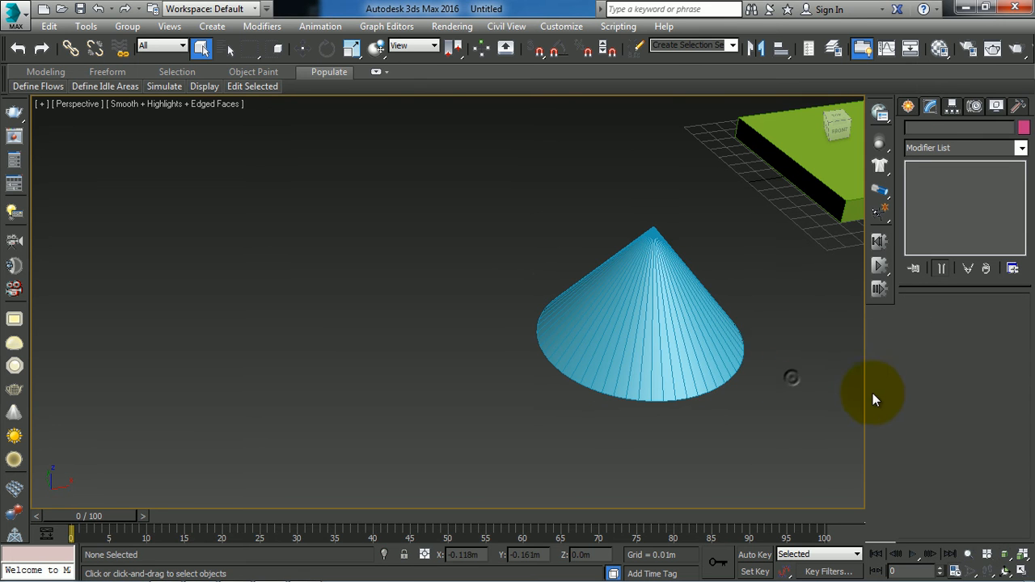
left_click(702, 343)
mouse_move(1017, 404)
left_mouse_down()
mouse_move(1017, 446)
mouse_move(1023, 413)
left_mouse_up()
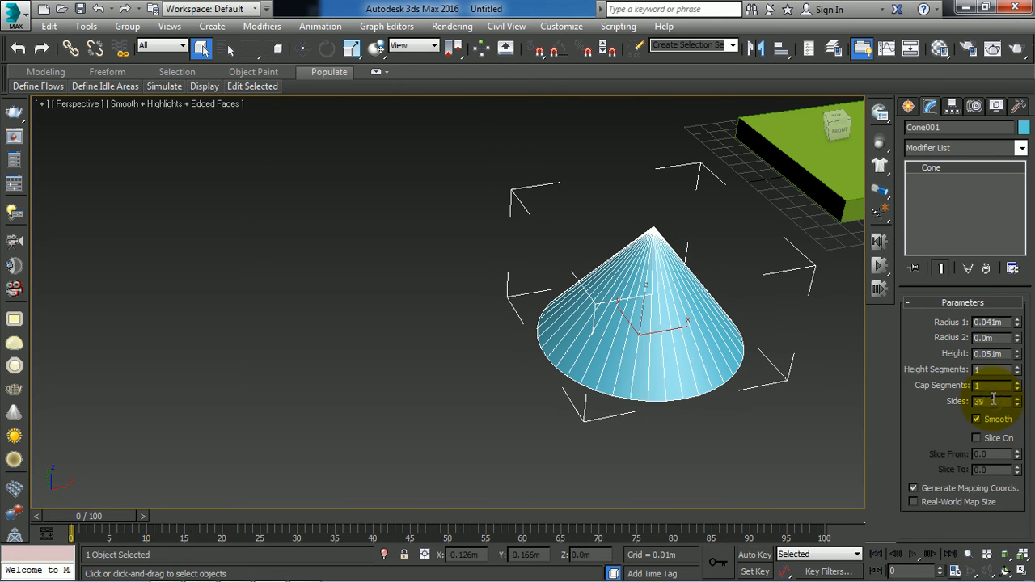
key("Return")
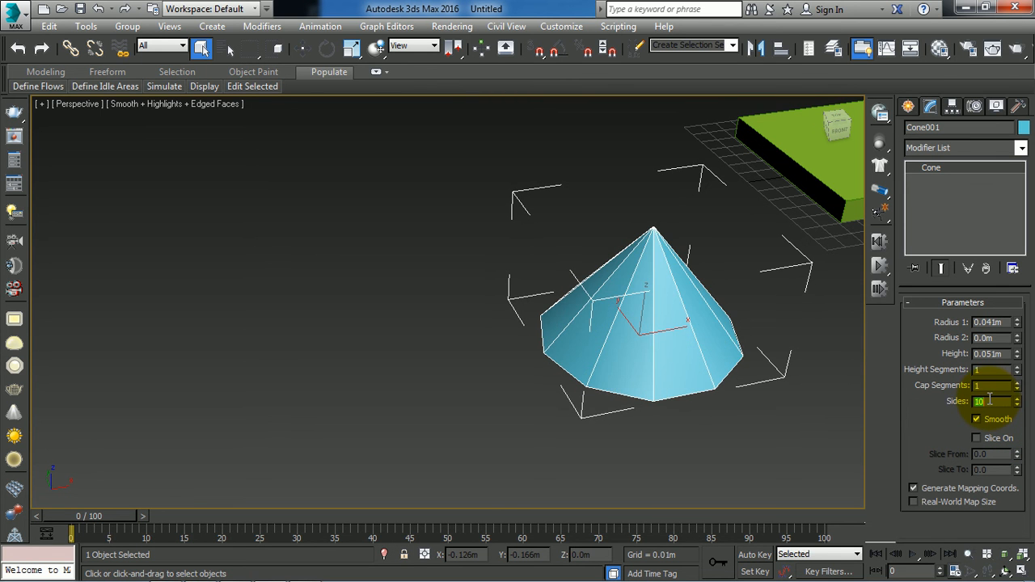
type("8")
key("Return")
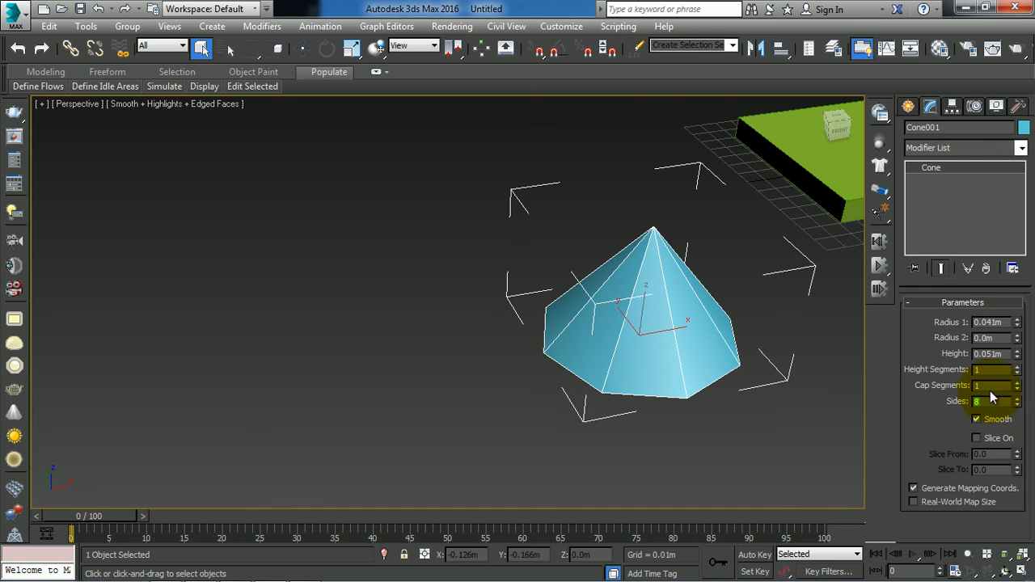
Try out higher cap segment counts on the cone's base and set the cap segments to 8
left_click_drag(1015, 385, 1013, 337)
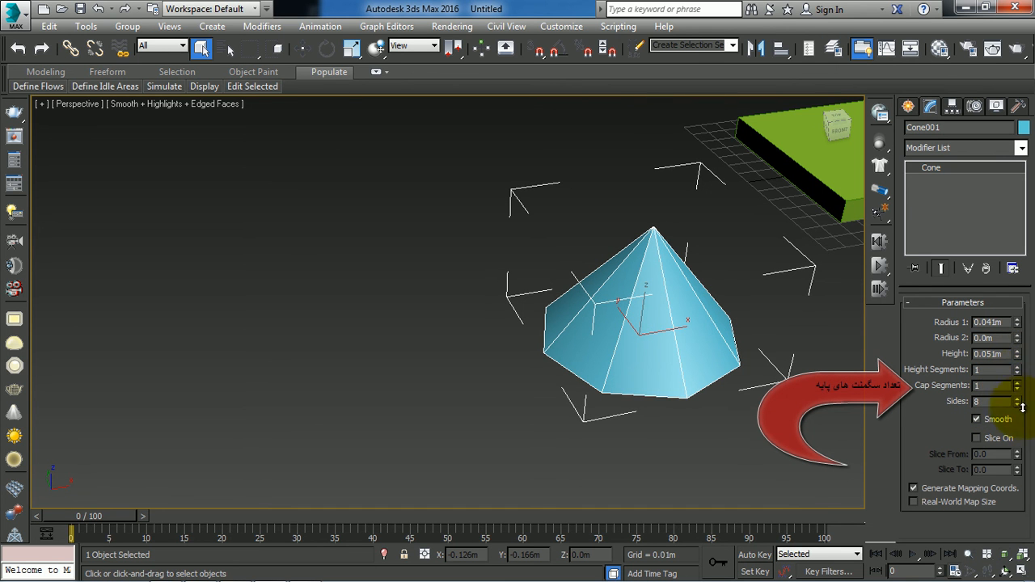
middle_click_drag(694, 419, 620, 321, "alt")
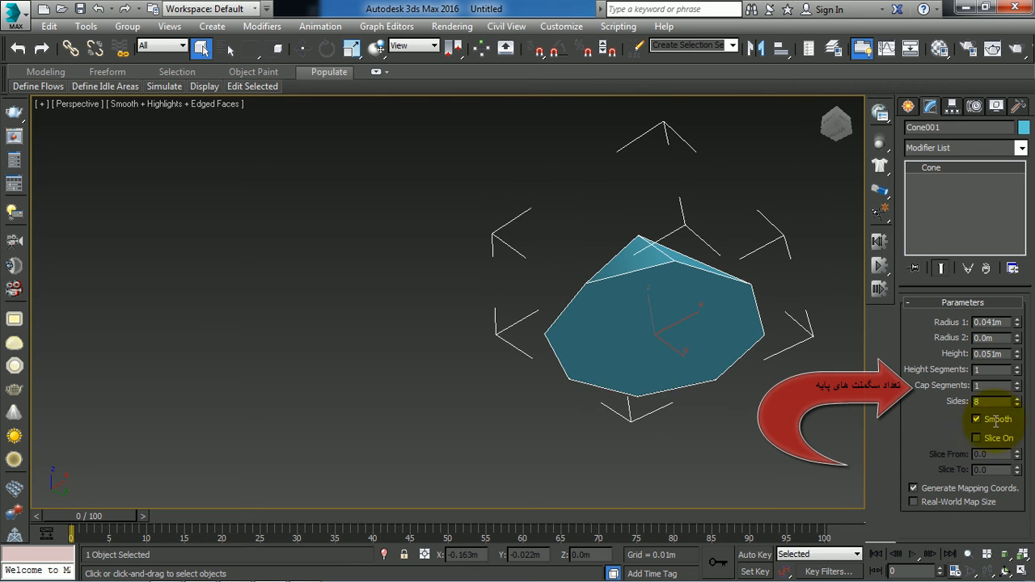
mouse_move(1016, 385)
left_mouse_down()
mouse_move(1016, 358)
mouse_move(1022, 385)
mouse_move(1021, 369)
left_mouse_up()
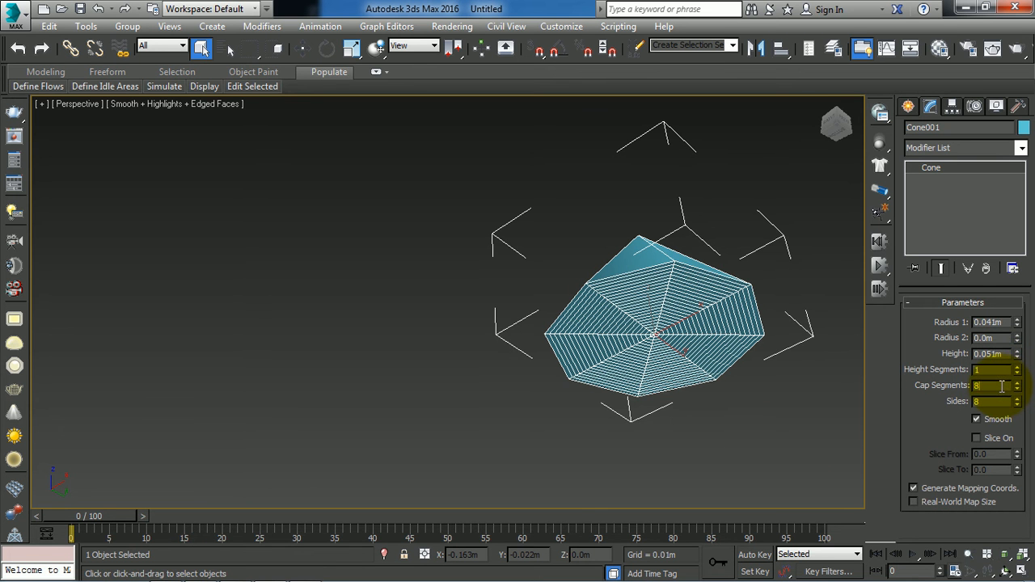
key("Return")
Try 8 height segments on the cone, and set the height segments to 4 and the cap segments to 6
left_click_drag(1018, 371, 1022, 361)
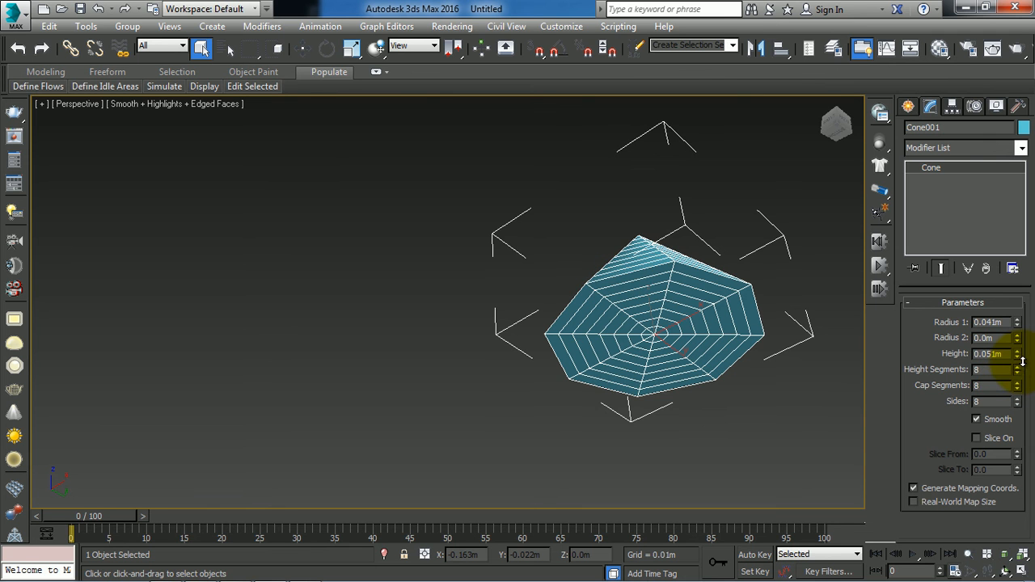
mouse_move(706, 311)
middle_mouse_down("alt")
mouse_move(711, 378)
mouse_move(731, 396)
middle_mouse_up("alt")
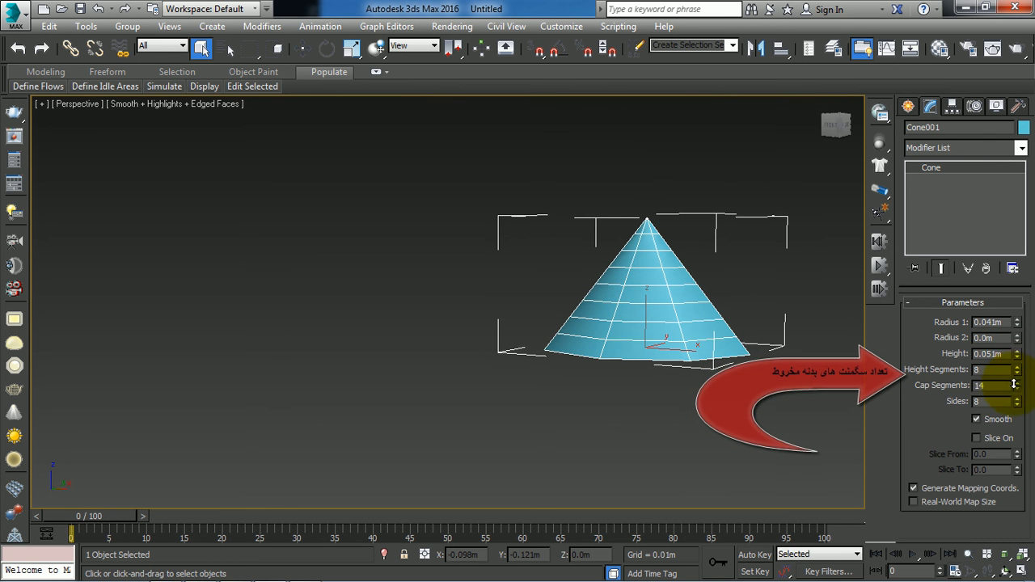
left_click_drag(1020, 378, 1017, 380)
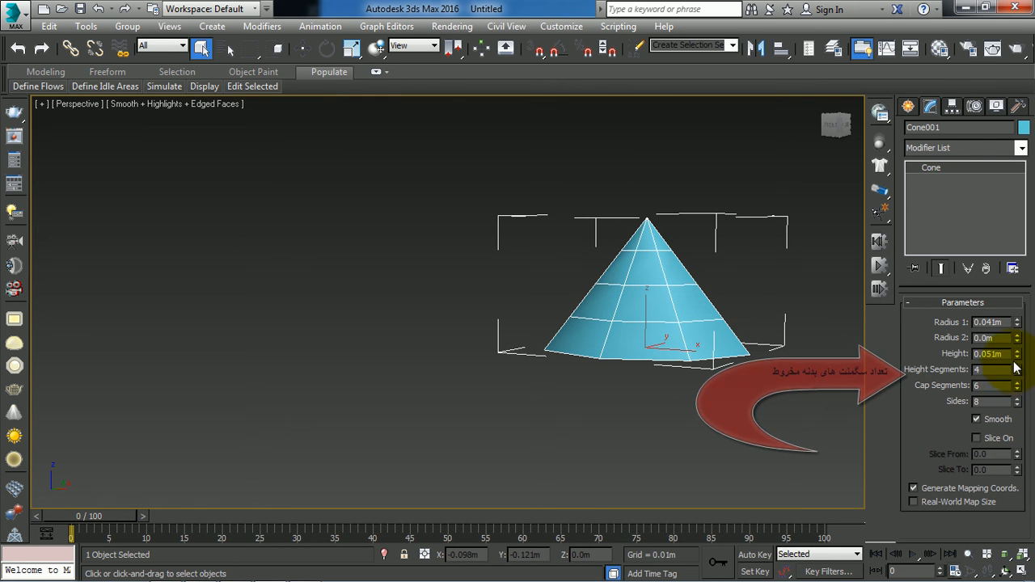
Set the cone's second radius to 0.022 m to flatten its tip into a truncated cone
mouse_move(759, 389)
middle_mouse_down("alt")
mouse_move(721, 361)
mouse_move(739, 386)
middle_mouse_up("alt")
left_click_drag(1018, 335, 730, 422)
middle_click_drag(678, 514, 908, 504, "alt")
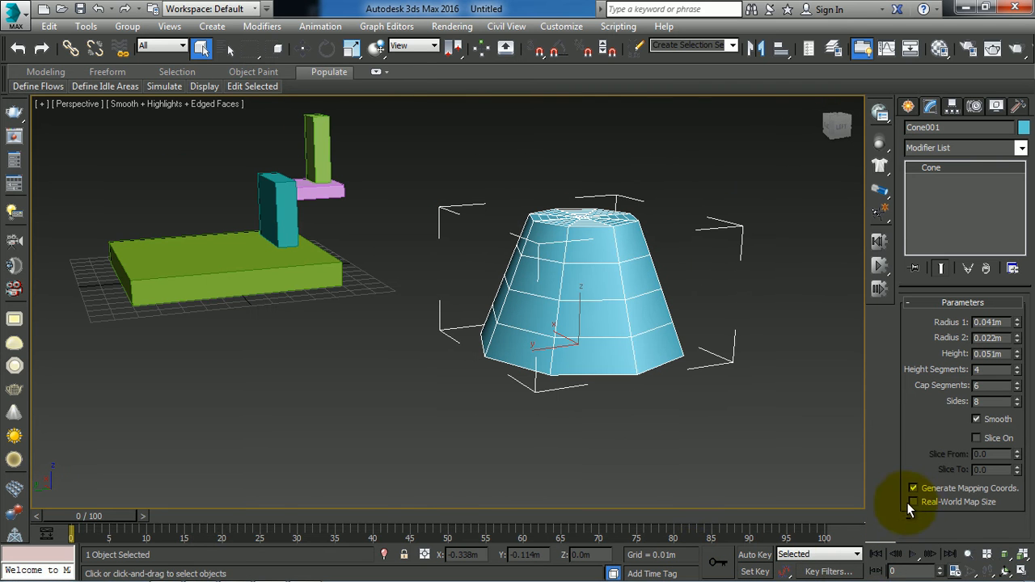
middle_click_drag(681, 368, 647, 335, "alt")
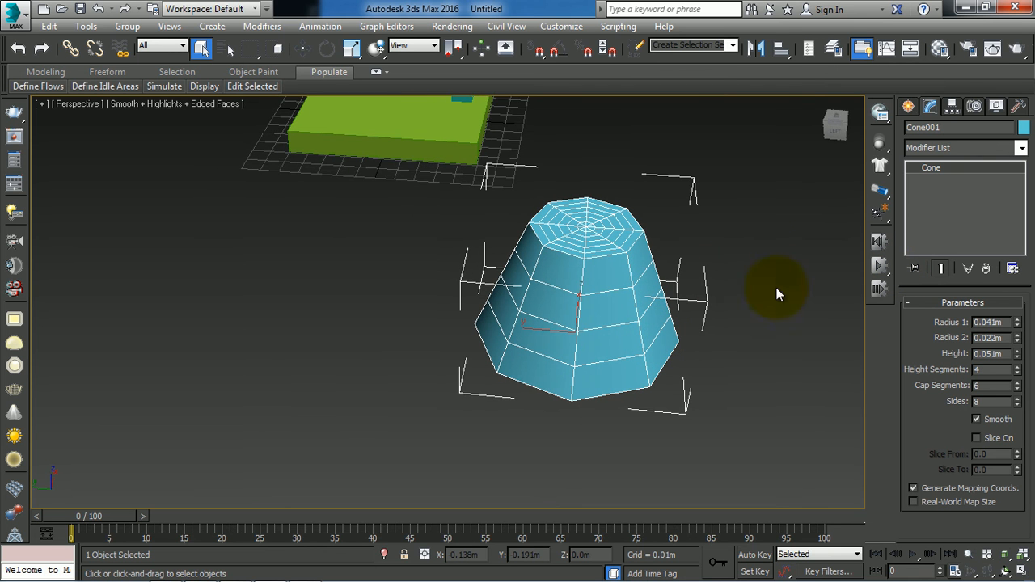
Create a pointed cone with AutoGrid on the side face of the truncated cone, with a base radius of about 0.012 m
left_click(908, 106)
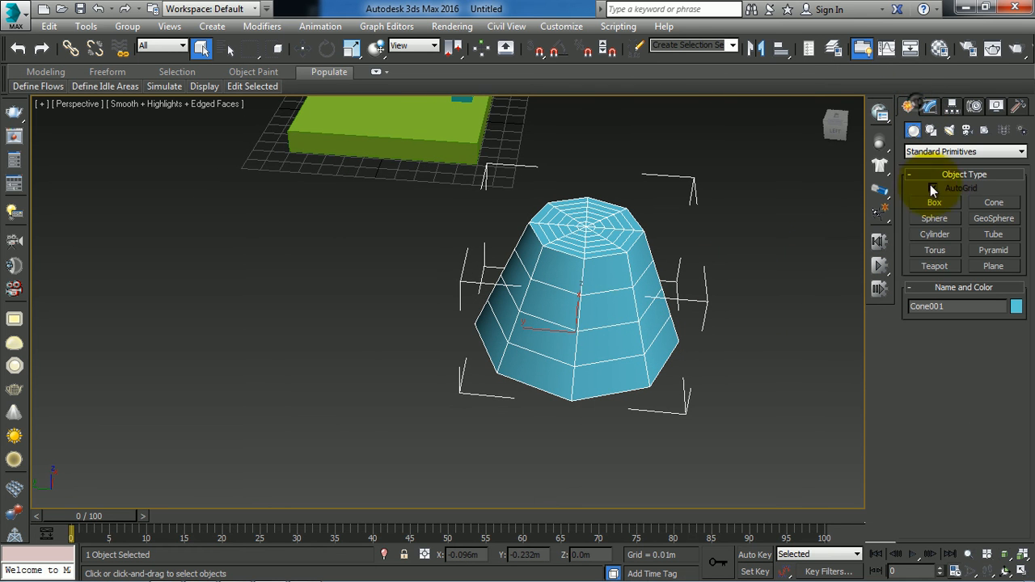
left_click(991, 203)
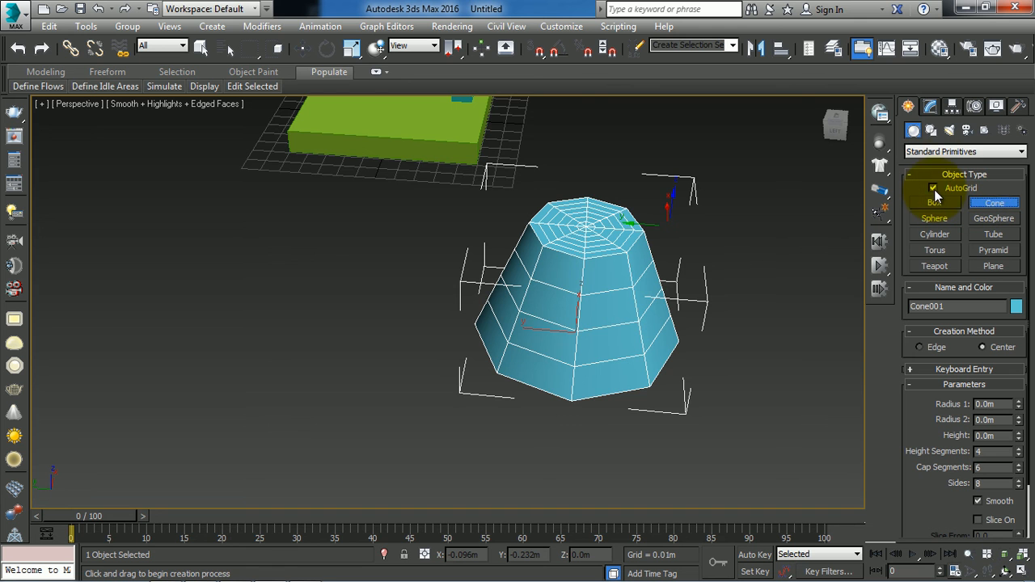
left_click_drag(711, 368, 672, 419)
right_click(758, 294)
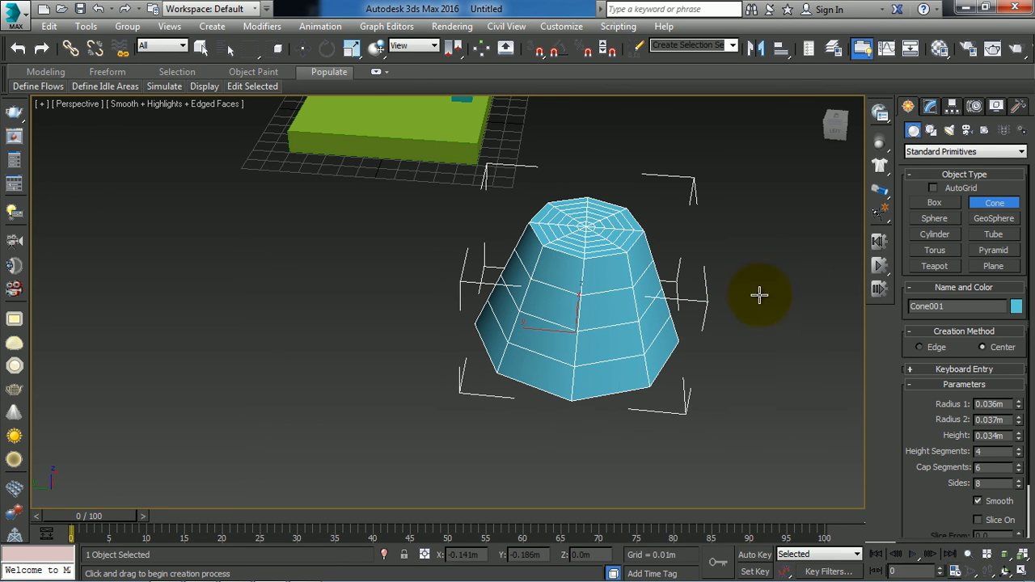
left_click(932, 190)
left_click_drag(644, 329, 645, 354)
left_click(714, 354)
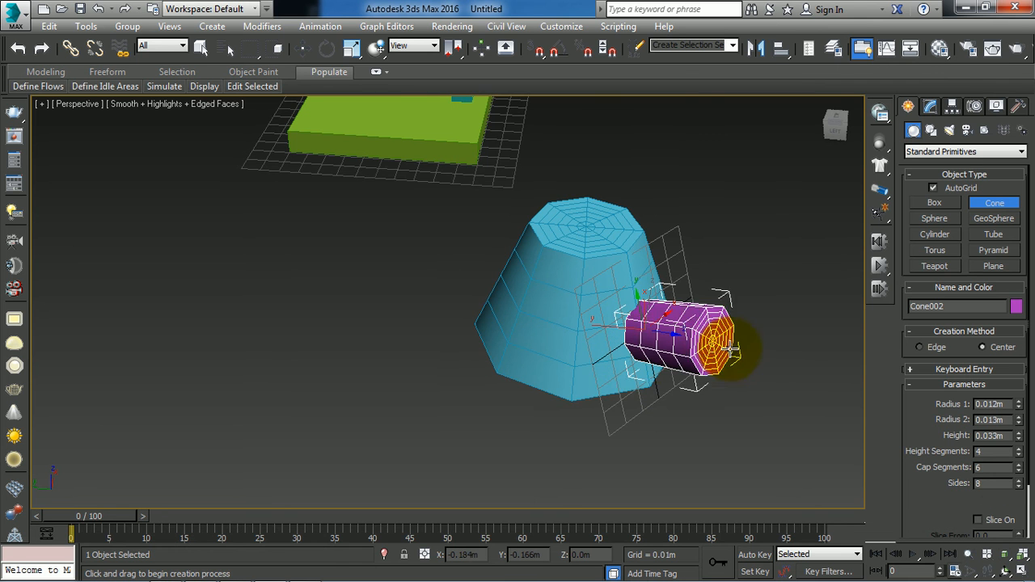
left_click(800, 344)
Create another pointed cone with AutoGrid standing upright on the top cap of the truncated cone, and end cone creation
middle_click_drag(751, 343, 654, 250, "alt")
left_click_drag(665, 202, 669, 222)
left_click(685, 102)
left_click(677, 161)
middle_click_drag(679, 174, 526, 293, "alt")
scroll(532, 223, "down", 4)
right_click(614, 220)
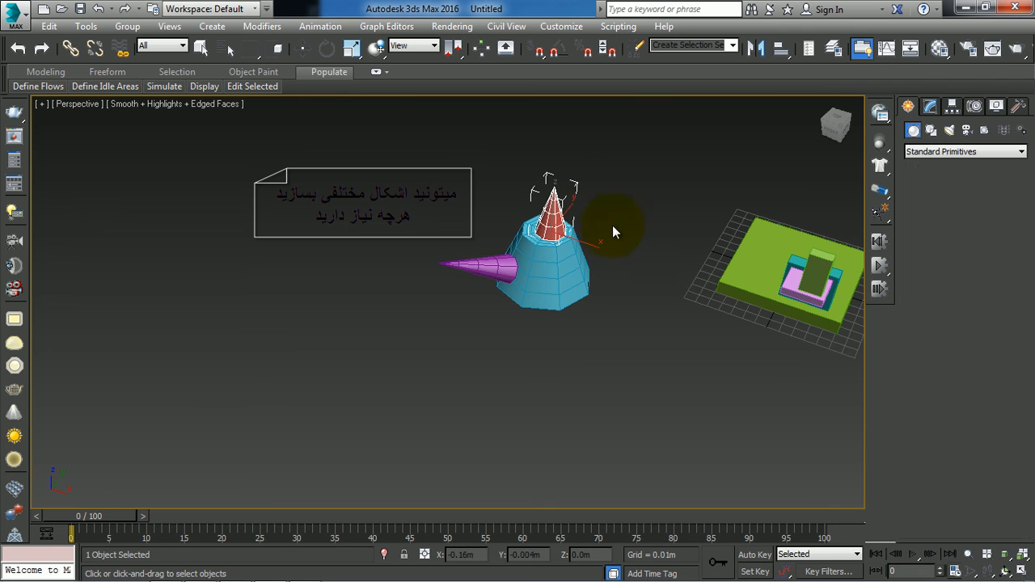
Deselect the cone and create a sphere with a radius of about 0.035 m in the empty area near the boxes
left_click_drag(570, 177, 493, 306)
scroll(540, 288, "up", 5)
scroll(553, 301, "down", 3)
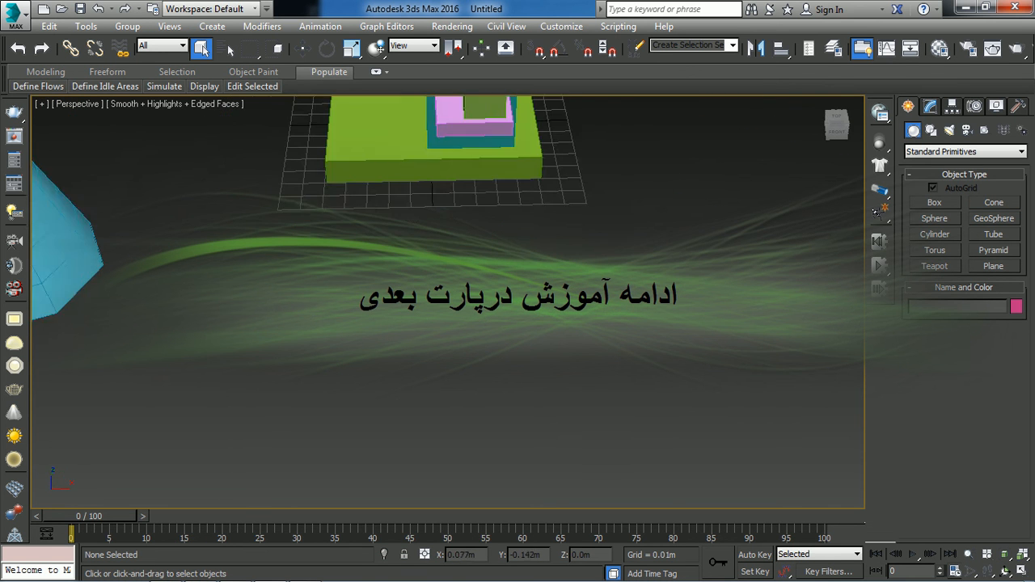
middle_click_drag(622, 318, 555, 255)
left_click(948, 219)
left_click_drag(542, 242, 527, 330)
middle_click_drag(543, 269, 585, 261, "alt")
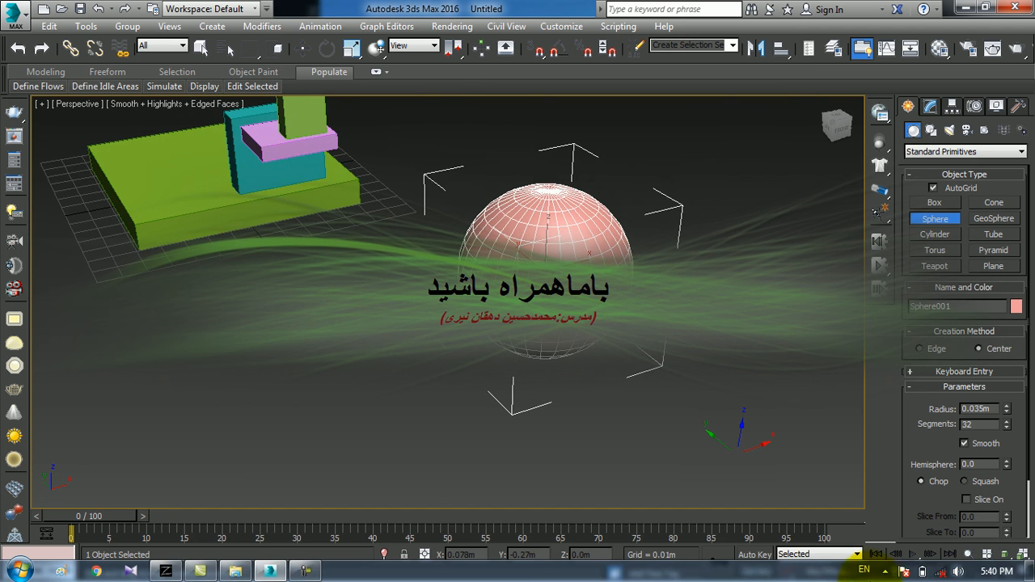